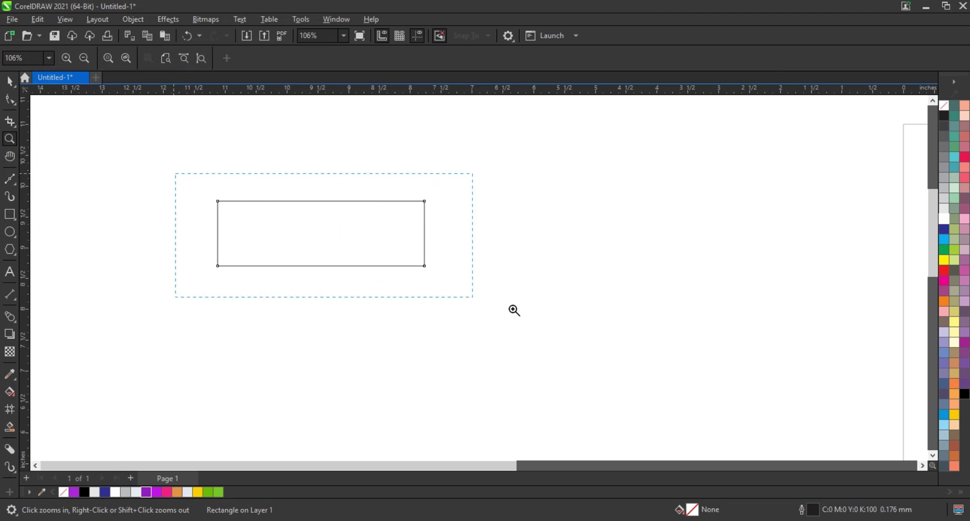
Round the rectangle's corners to the maximum radius of 0.526 in so that it becomes a pill shape.
left_click_drag(524, 311, 524, 312)
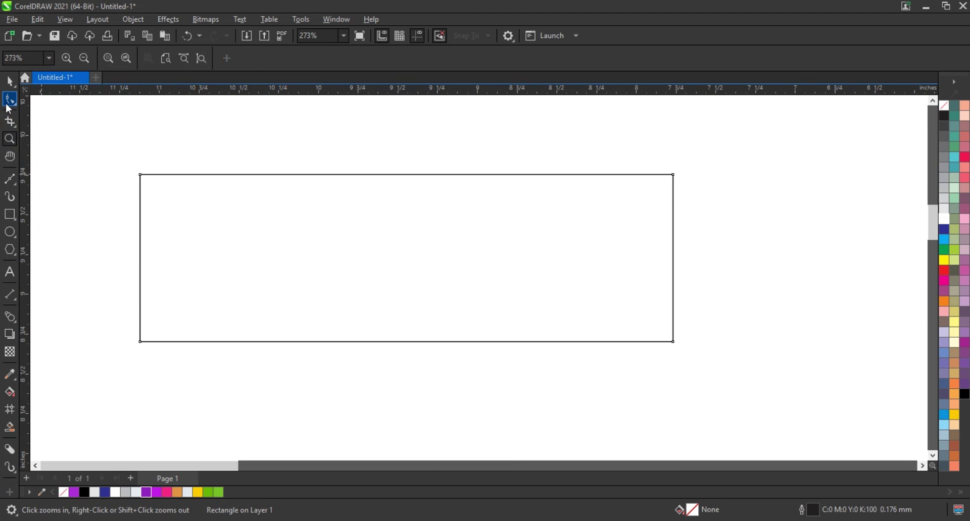
left_click(10, 100)
left_click_drag(140, 177, 75, 266)
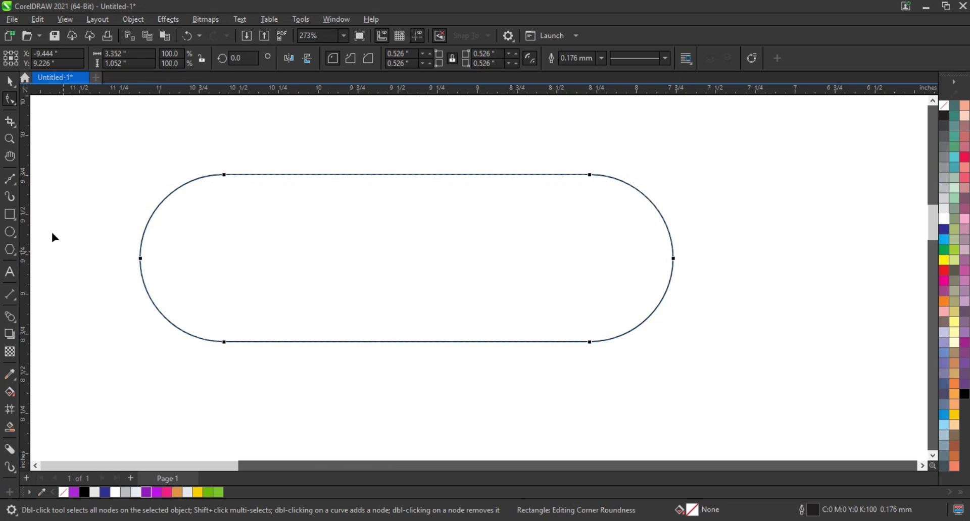
left_click(11, 83)
scroll(157, 258, "down", 1)
scroll(157, 258, "down", 1)
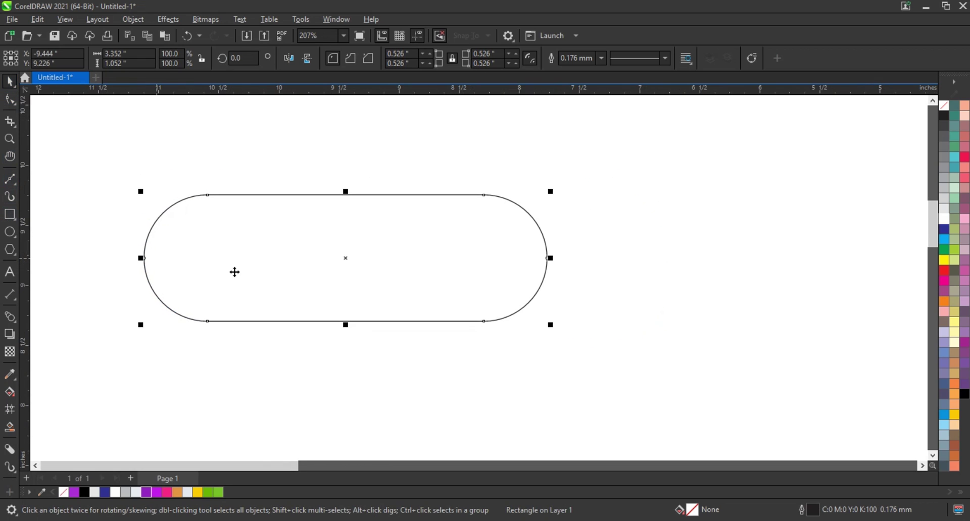
Fill the pill shape with white and deselect it.
left_click(943, 220)
scroll(254, 237, "down", 1)
scroll(255, 237, "down", 1)
left_click(503, 296)
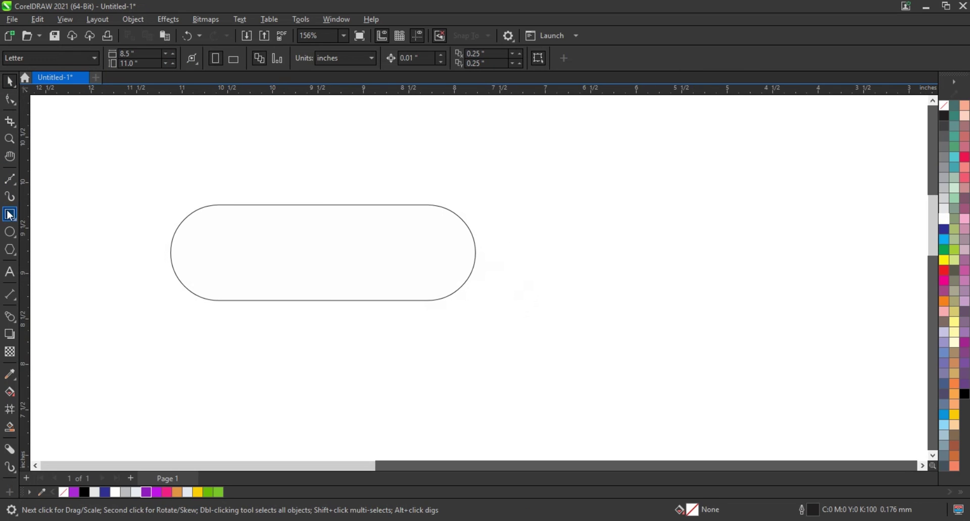
Draw a hexagon about 0.76 in wide and 0.66 in high below the pill shape.
left_click(12, 253)
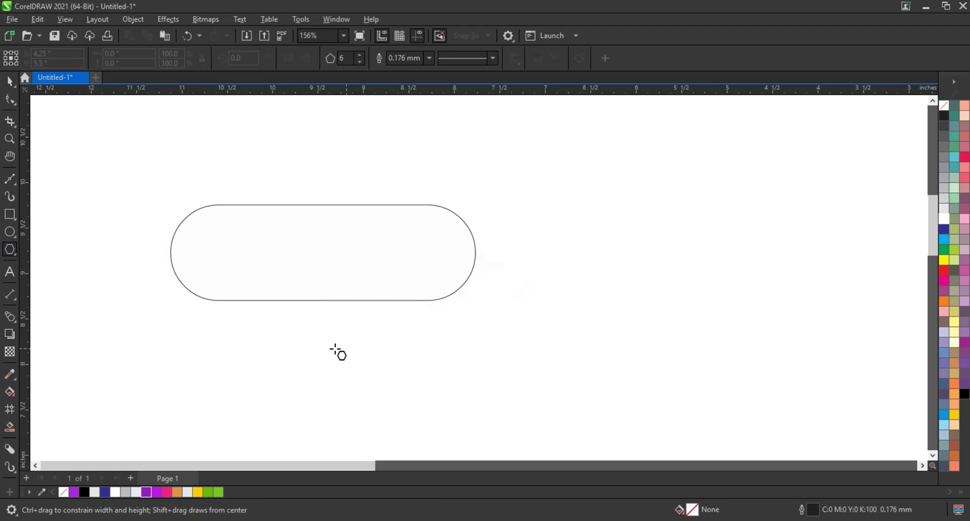
left_click_drag(336, 353, 366, 384)
left_click(10, 99)
left_click(10, 82)
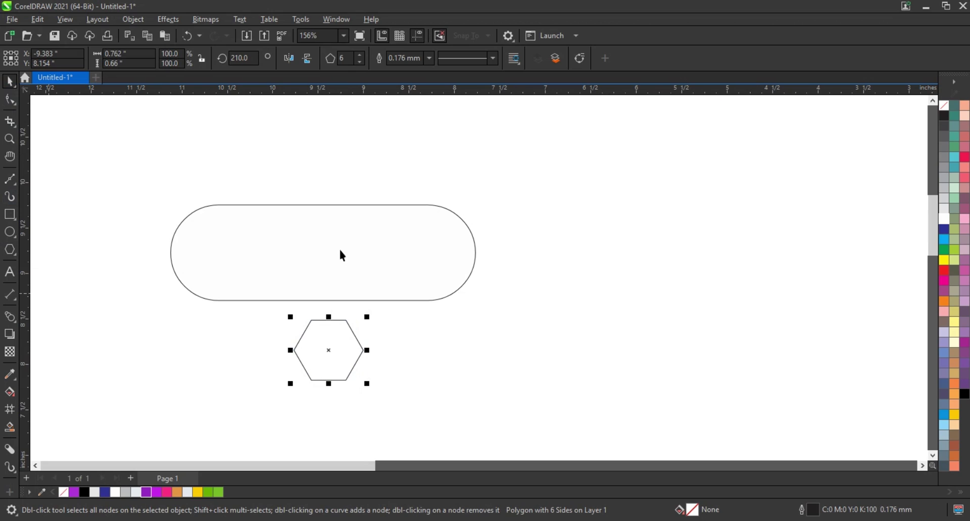
Fillet all of the hexagon's corners with a 0.07 in radius.
key("shift+F2")
scroll(234, 238, "down", 1)
scroll(234, 238, "down", 1)
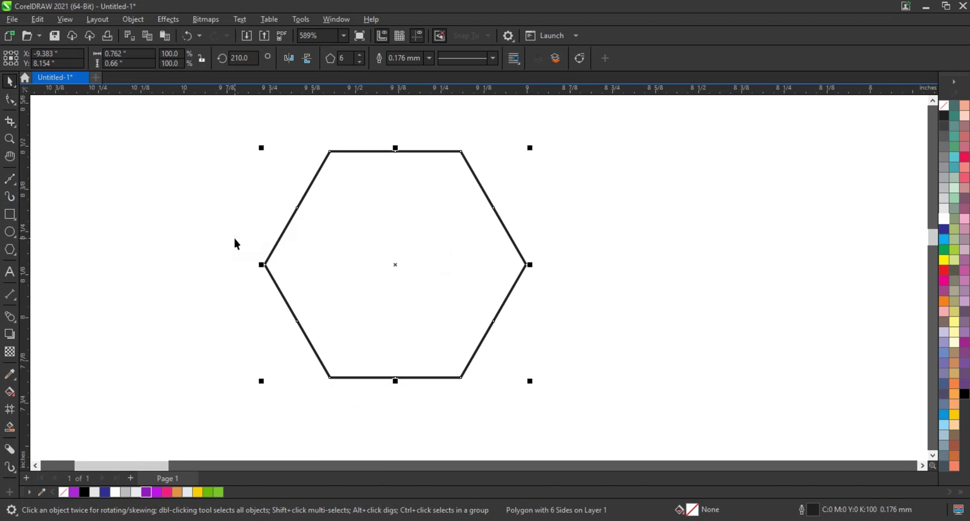
left_click(341, 24)
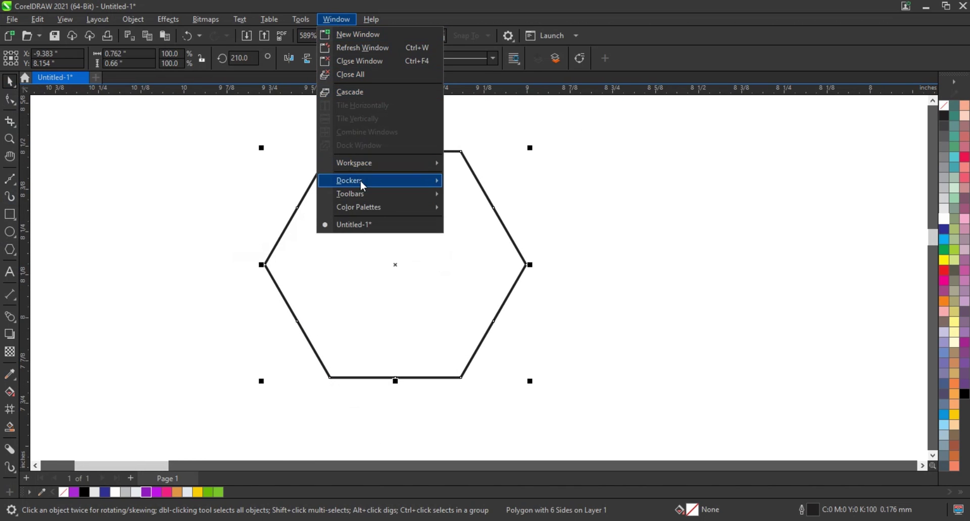
mouse_move(413, 189)
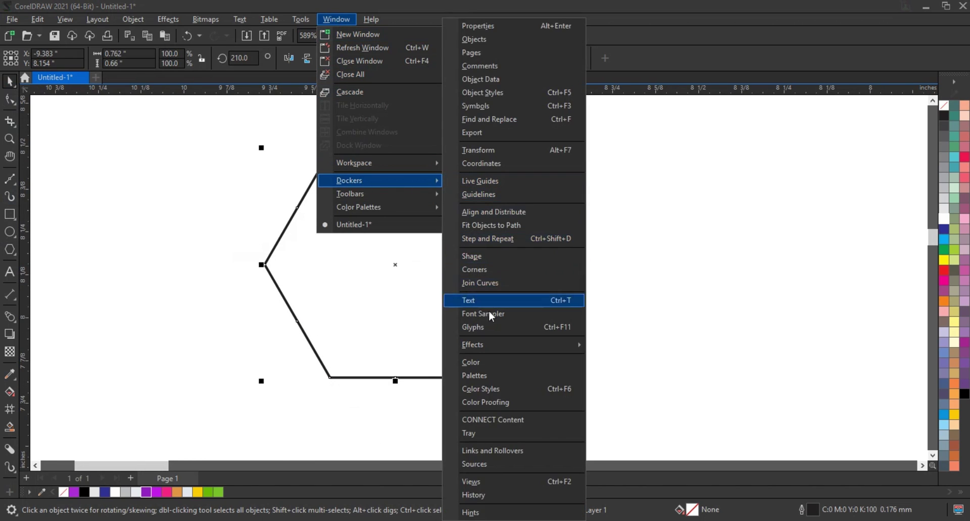
left_click(484, 275)
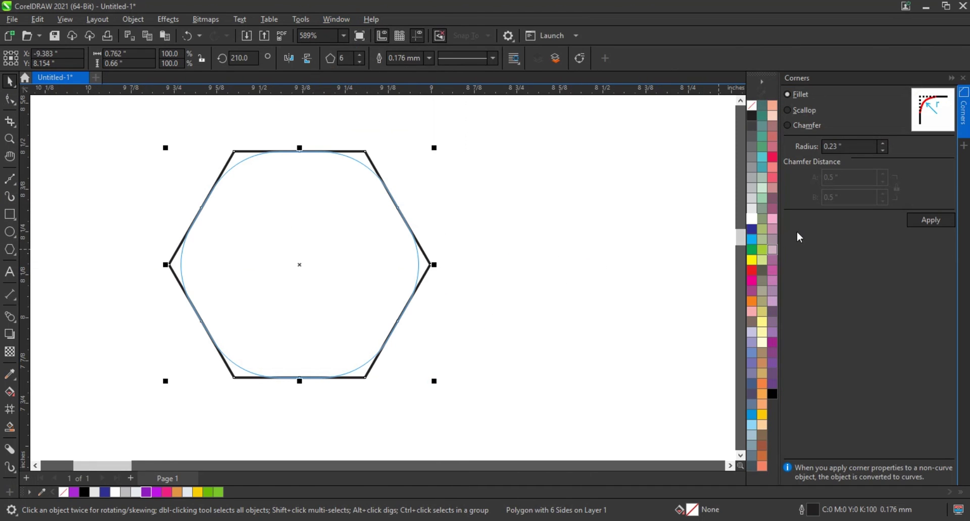
left_click(883, 151)
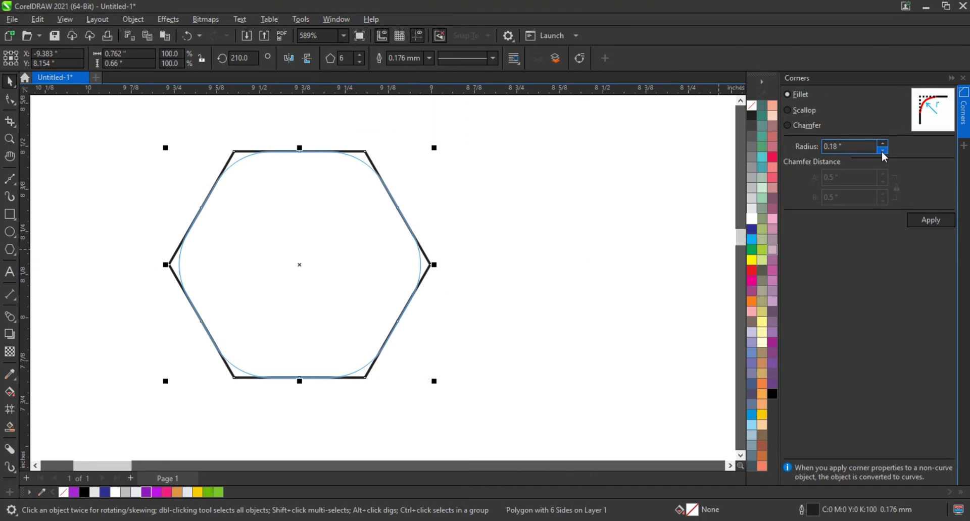
left_click(882, 150)
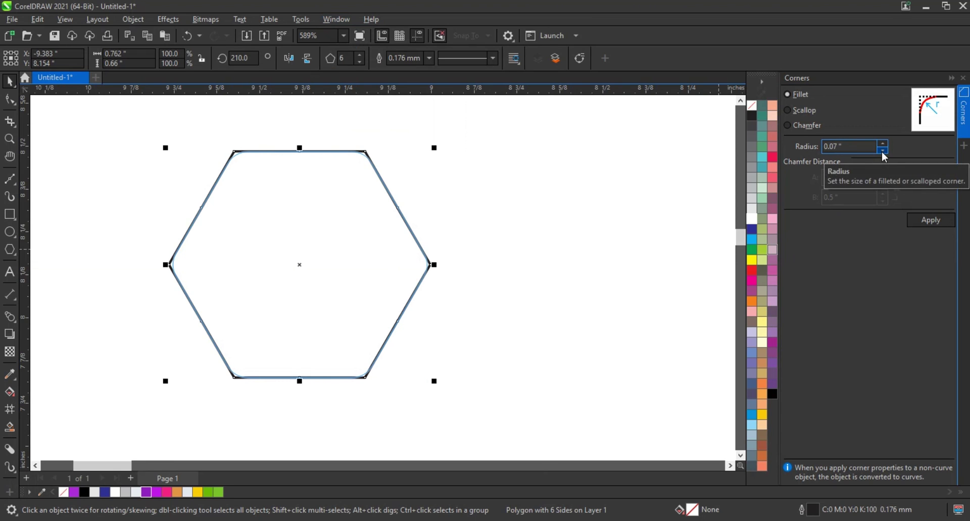
left_click(909, 222)
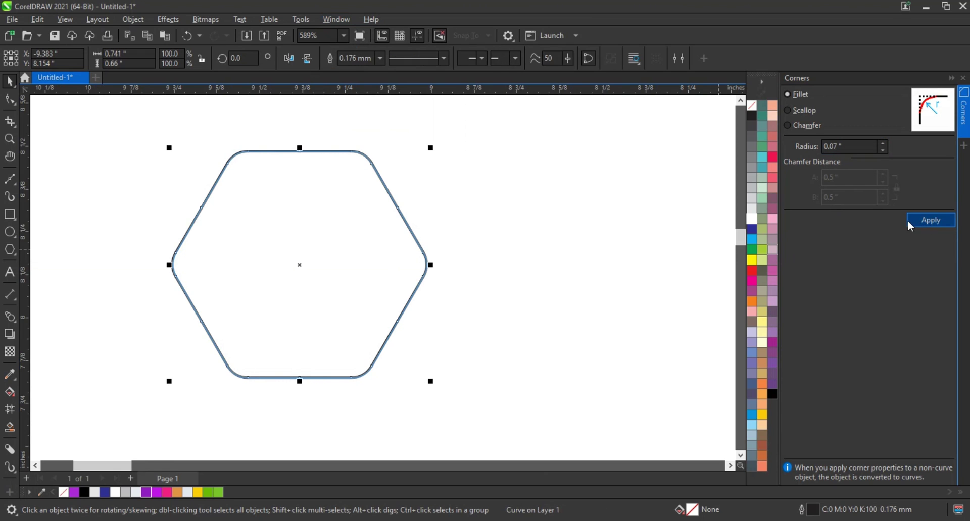
left_click(963, 89)
Stretch the rounded hexagon to about 2.38 in wide by moving its left-end nodes outward.
scroll(517, 317, "down", 4)
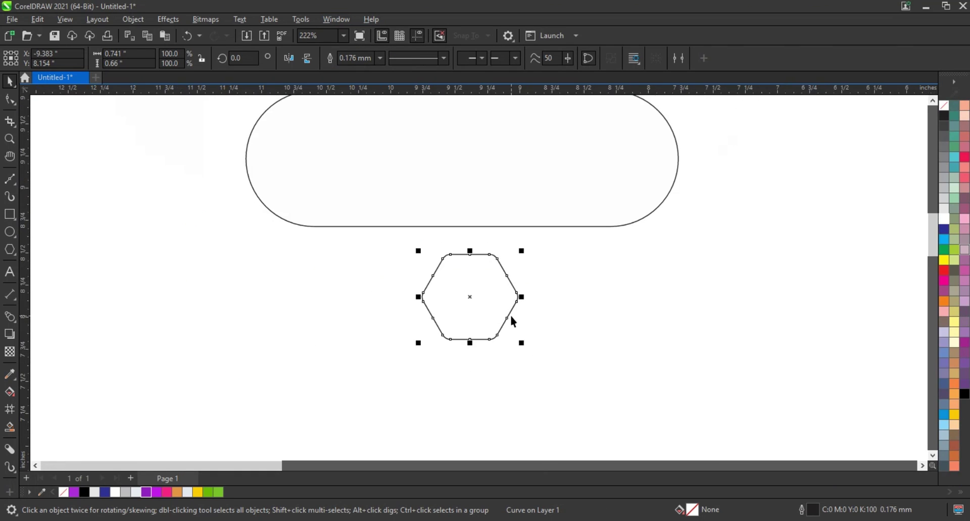
scroll(513, 322, "down", 1)
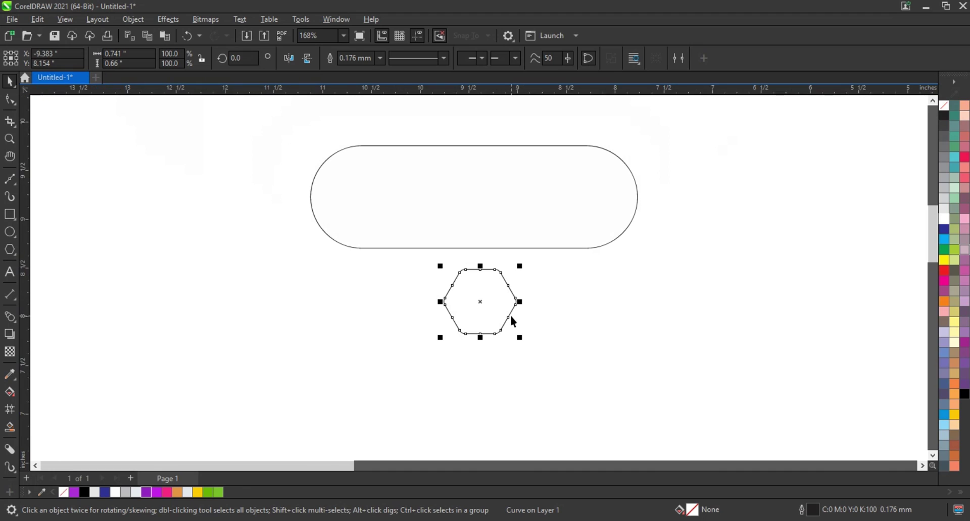
left_click(9, 100)
left_click_drag(380, 248, 304, 333)
left_click(10, 81)
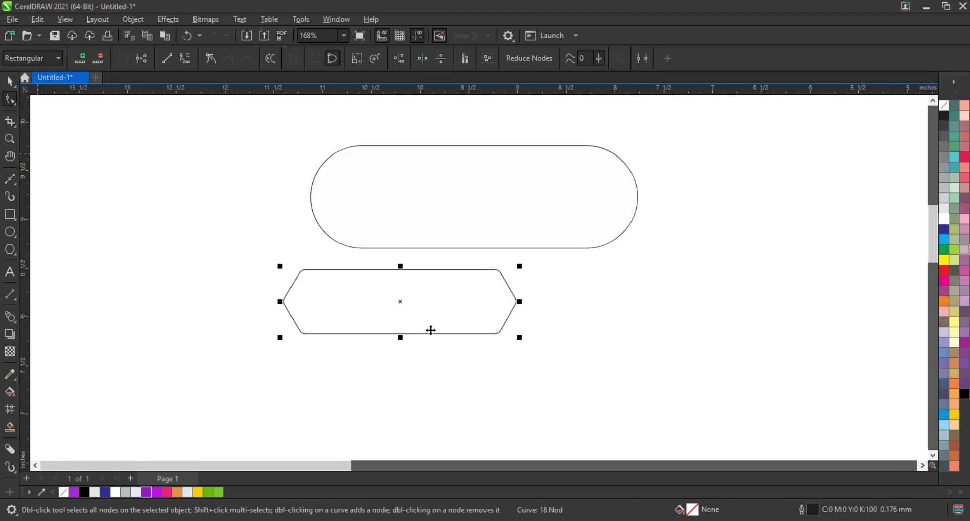
Move the stretched hexagon over the pill's right end and align their centres at the same height.
left_click_drag(418, 332, 635, 228)
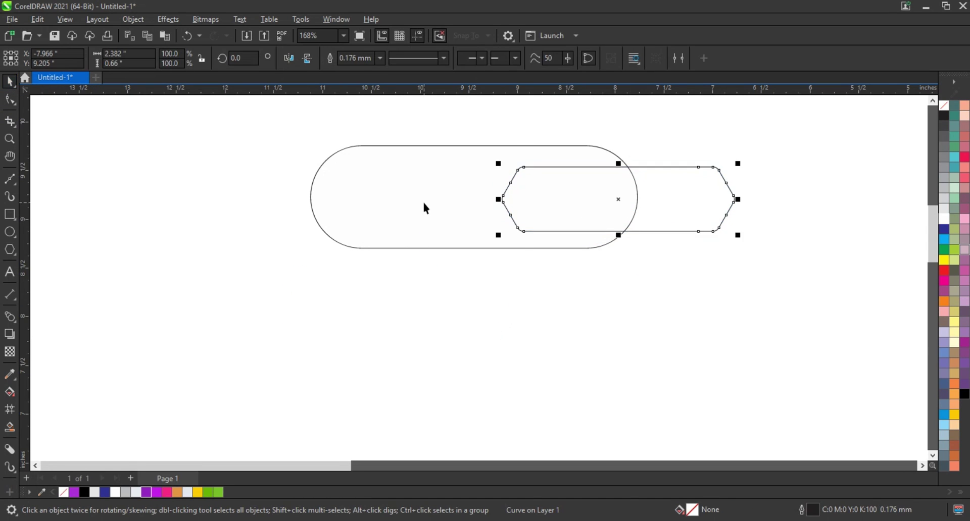
left_click(423, 204, "shift")
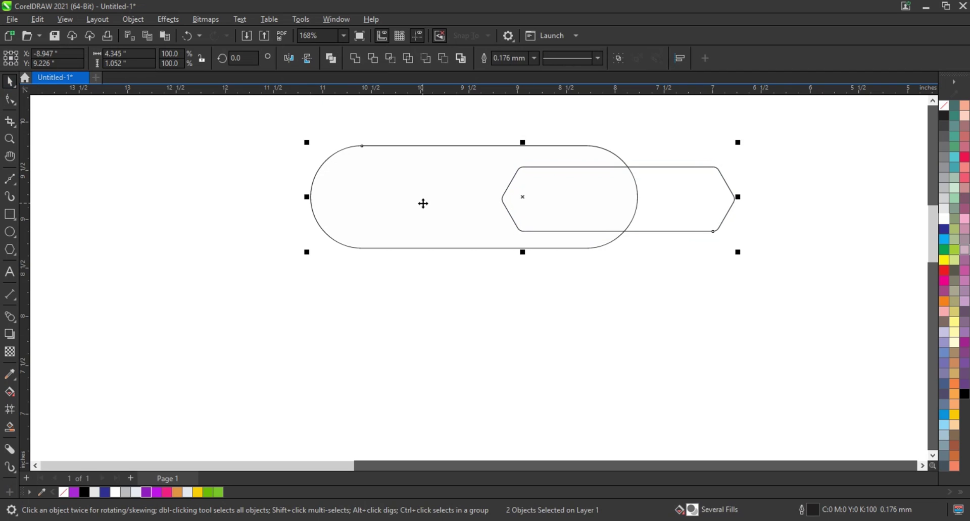
key("e")
key("shift+F2")
key("Escape")
Fill the pill shape with 10% black grey and bring it to the front.
left_click(375, 241)
left_click(944, 219)
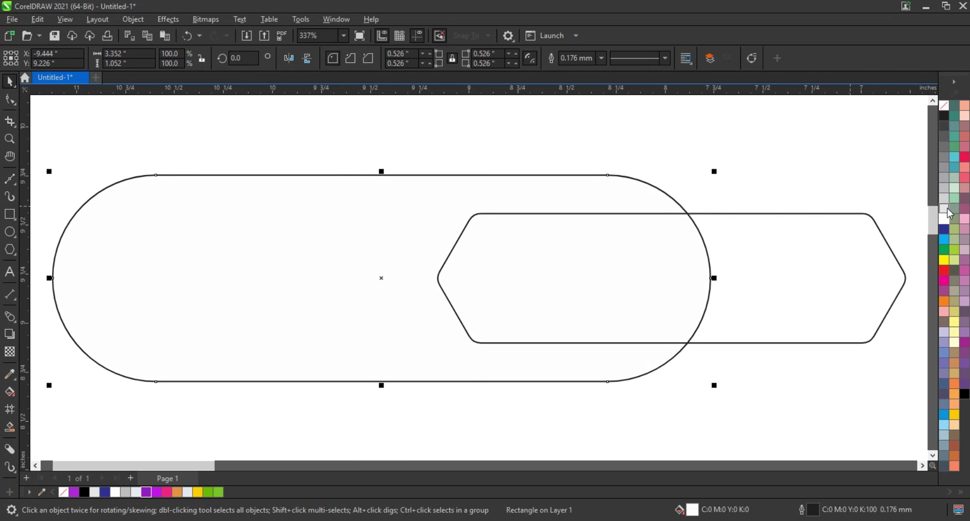
left_click(948, 209)
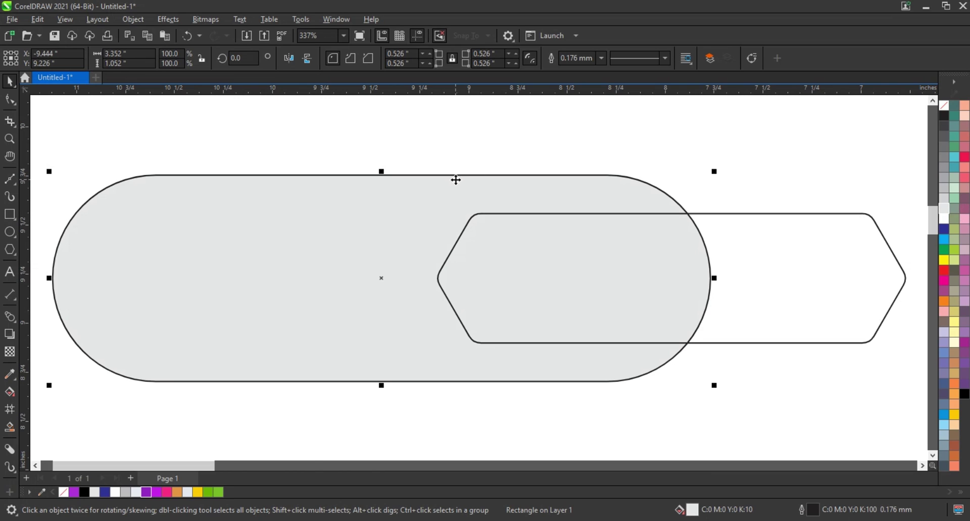
key("shift+Page_Up")
Shift the stretched hexagon farther out of the pill's right end and scale it to about 2.354 by 0.652 in.
scroll(256, 197, "down", 2)
left_click(590, 259)
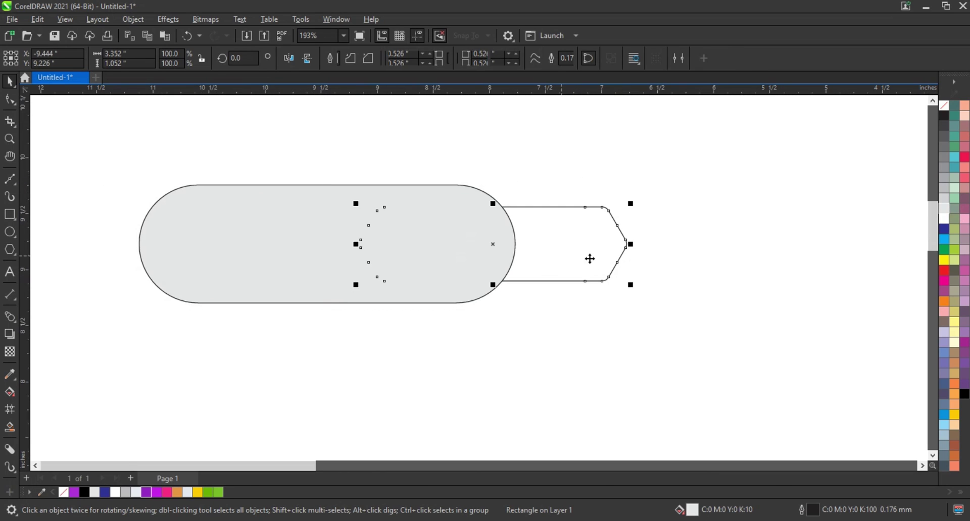
left_click_drag(590, 258, 628, 259)
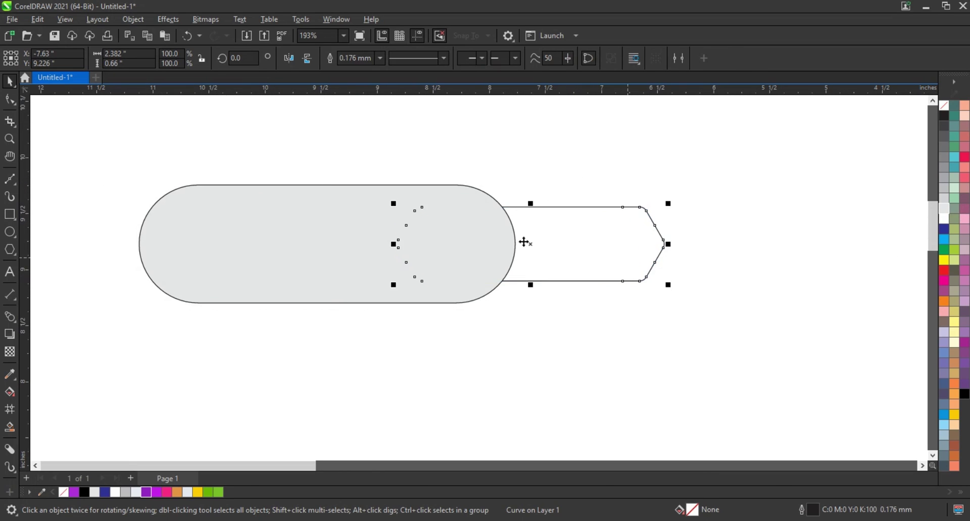
key("Escape")
left_click_drag(666, 286, 636, 263)
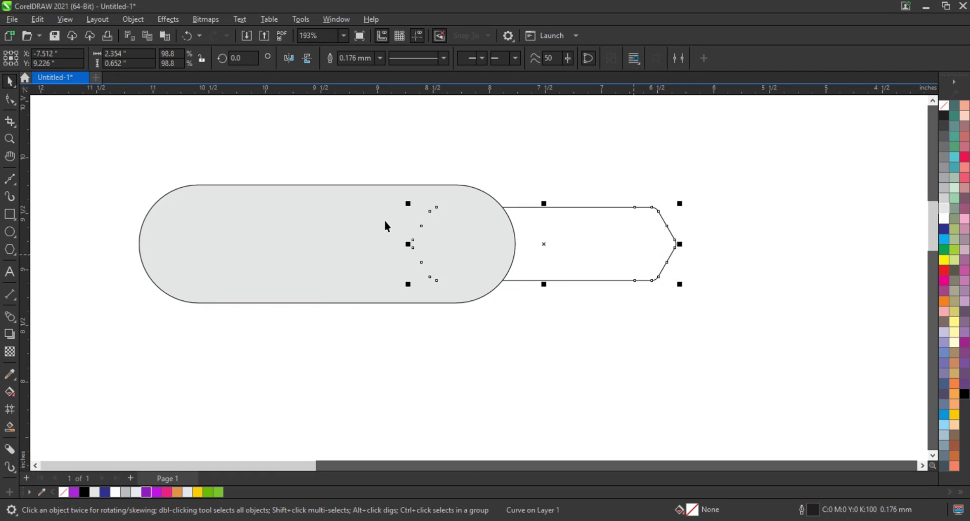
left_click(385, 224, "shift")
key("shift+F2")
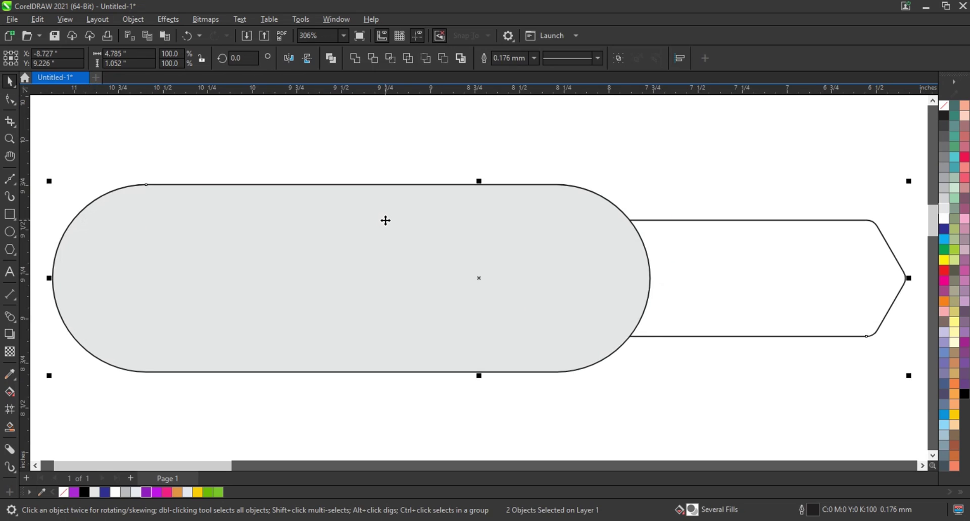
key("Escape")
Make a scaled-down copy of the stretched hexagon, about 1.016 by 0.281 in, centred inside it, and send the copy to the back.
scroll(49, 220, "down", 1)
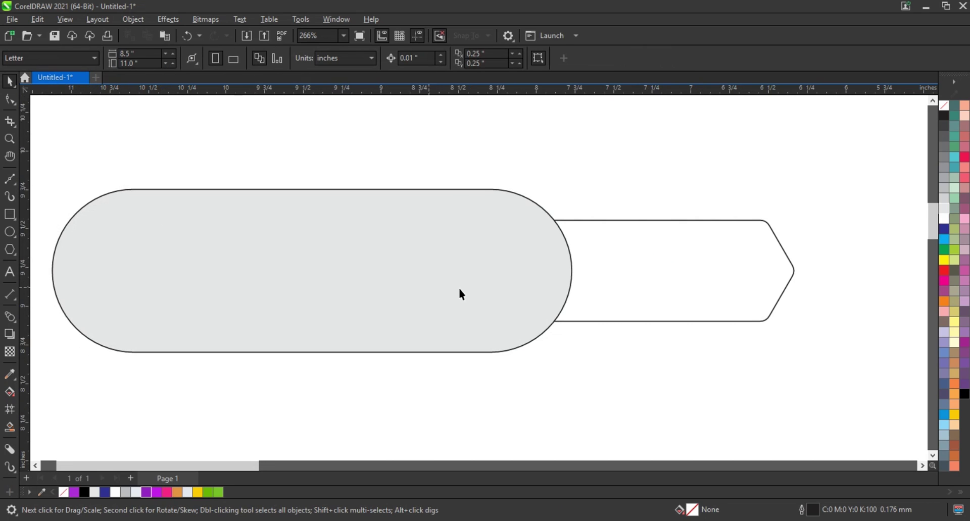
left_click(632, 280)
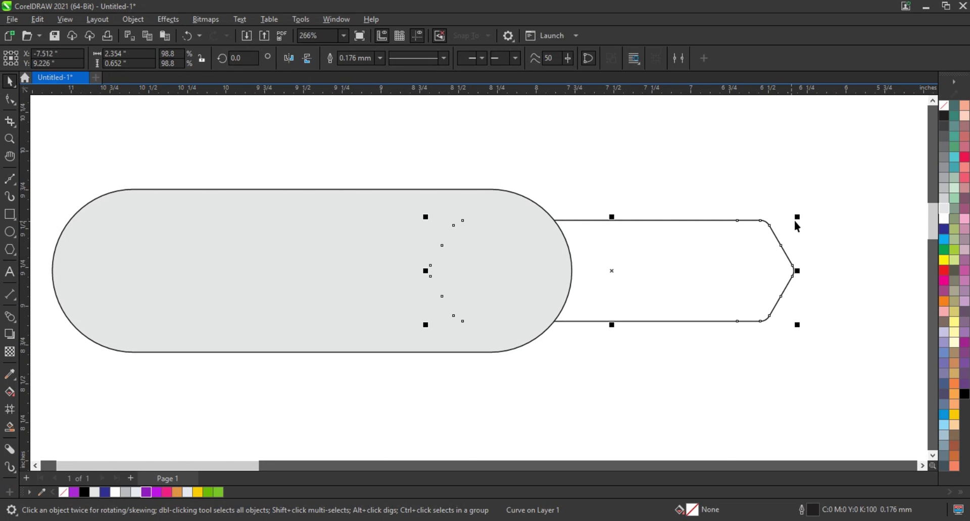
left_click_drag(797, 226, 761, 248)
right_click(760, 248)
left_click(762, 267, "shift")
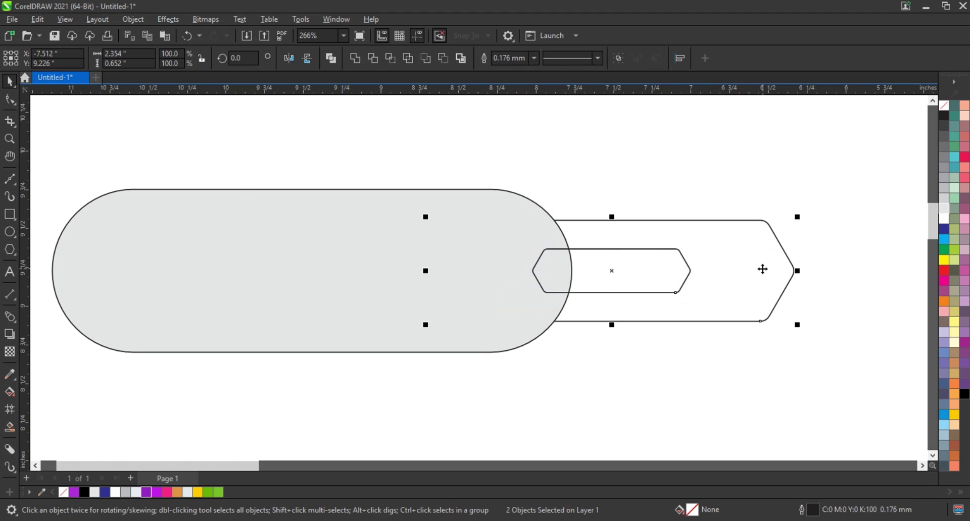
left_click(706, 159)
left_click(637, 252)
key("shift+Page_Down")
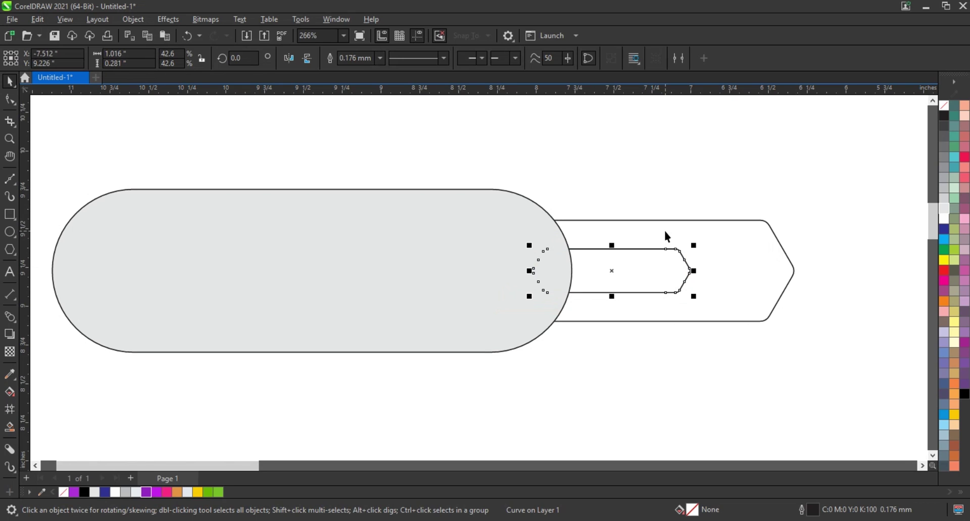
left_click(624, 192)
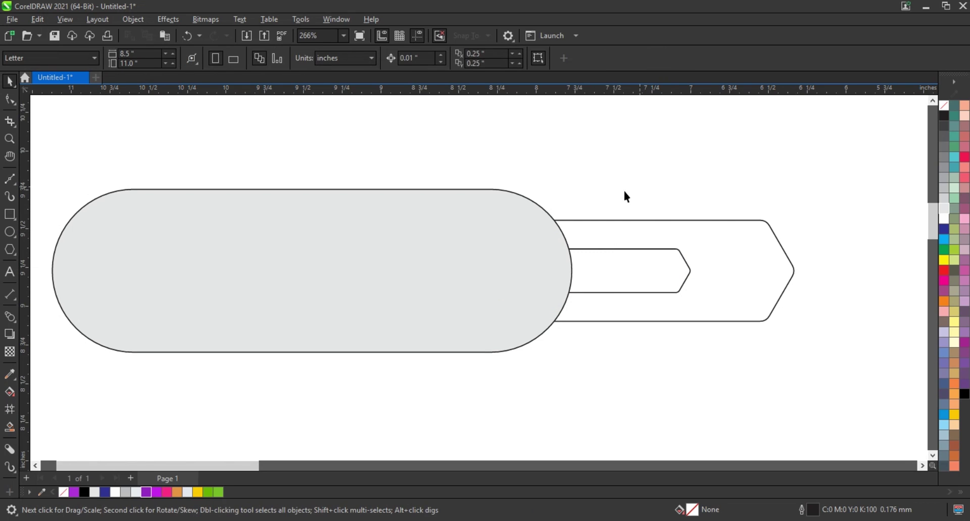
Draw a circle about 0.92 in across inside the pill's rounded right end, adjusting its position and size to leave a narrow margin.
left_click(10, 232)
left_click_drag(406, 201, 504, 349)
key("space")
left_click_drag(473, 242, 480, 241)
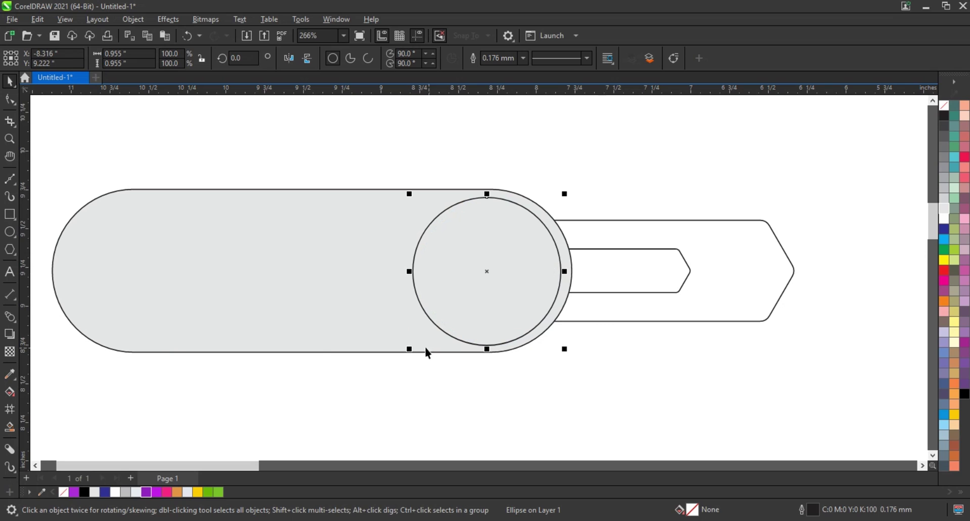
left_click_drag(410, 350, 412, 348)
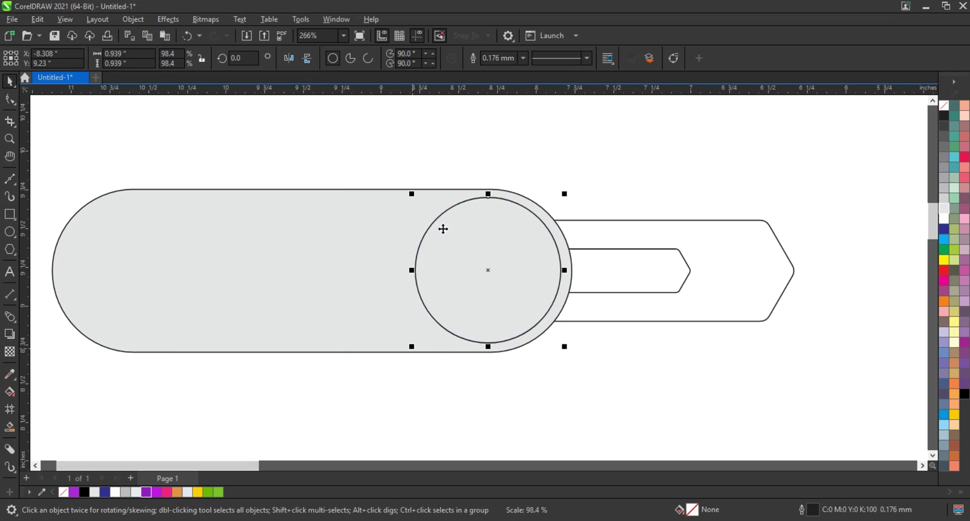
left_click_drag(412, 193, 413, 195)
Make a concentric copy of the circle scaled to about 0.822 in and combine both circles into a ring.
left_click_drag(565, 196, 558, 203)
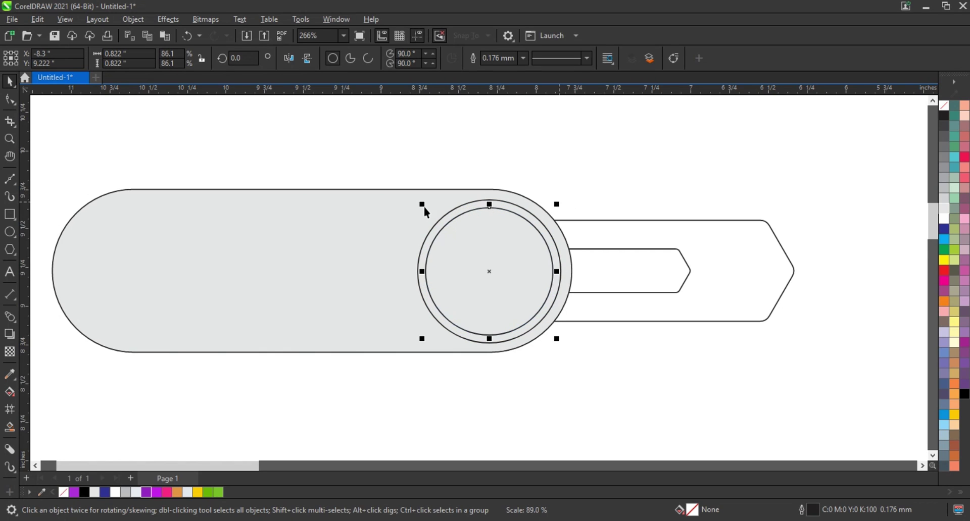
left_click(468, 209, "shift")
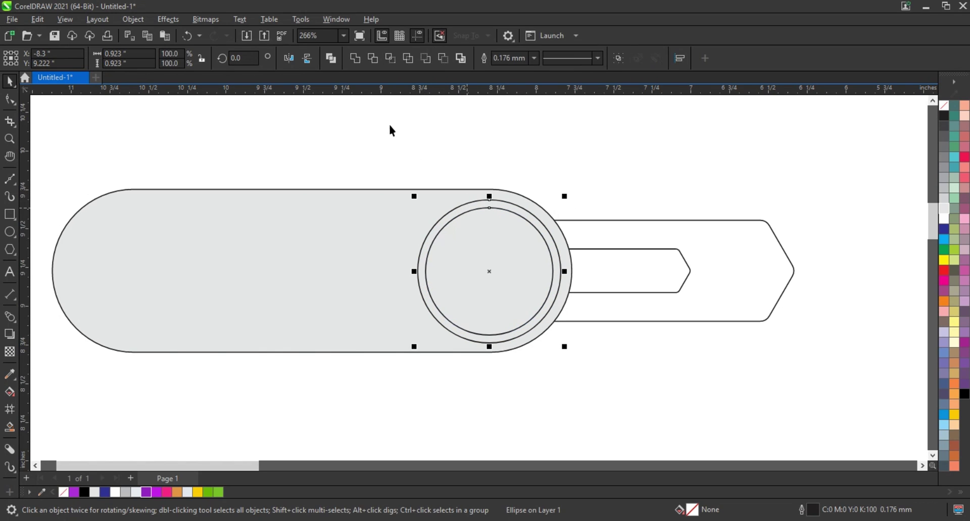
left_click(331, 58)
Move the ring straight down into the empty area below the pill and deselect it.
scroll(381, 221, "down", 3)
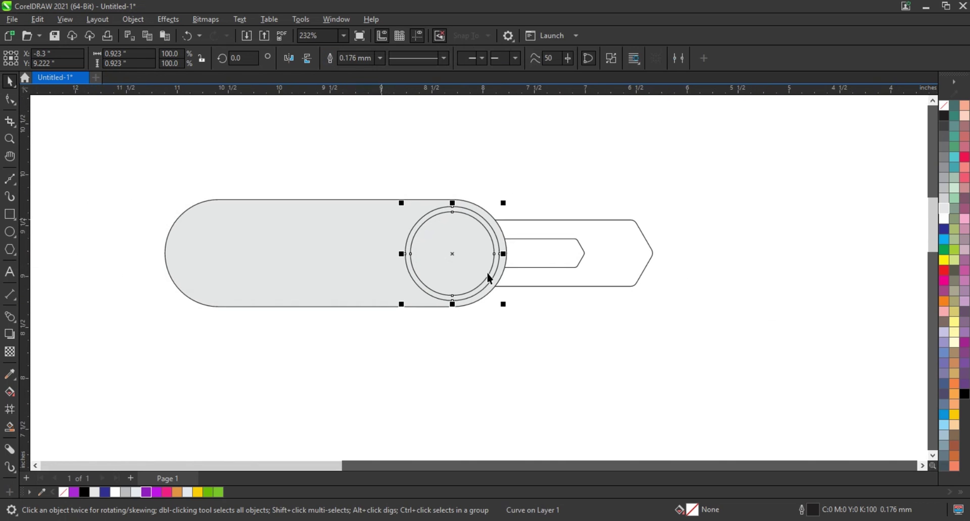
left_click_drag(451, 253, 450, 412)
scroll(370, 321, "up", 2)
left_click(119, 222)
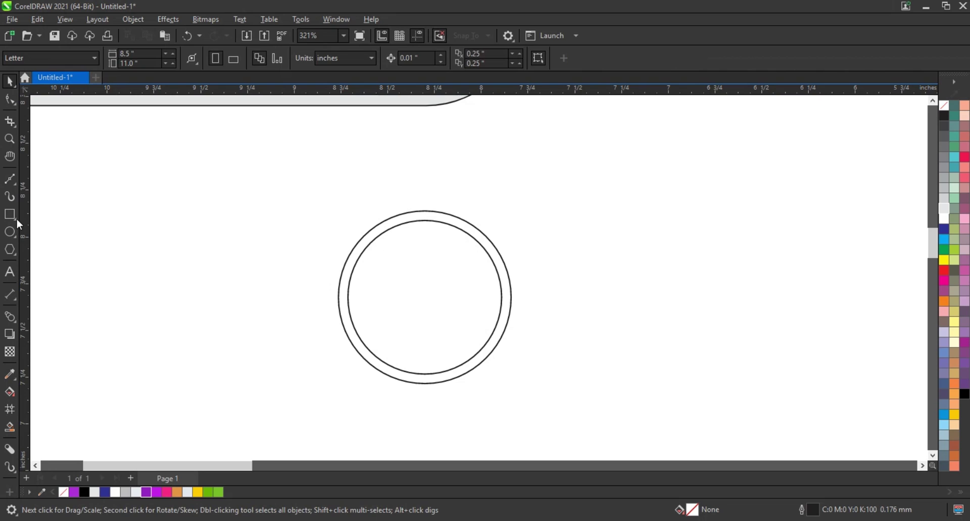
Draw a narrow upright rectangle about 0.062 by 0.327 in across the top edge of the ring.
left_click(9, 214)
left_click_drag(419, 162, 430, 222)
key("space")
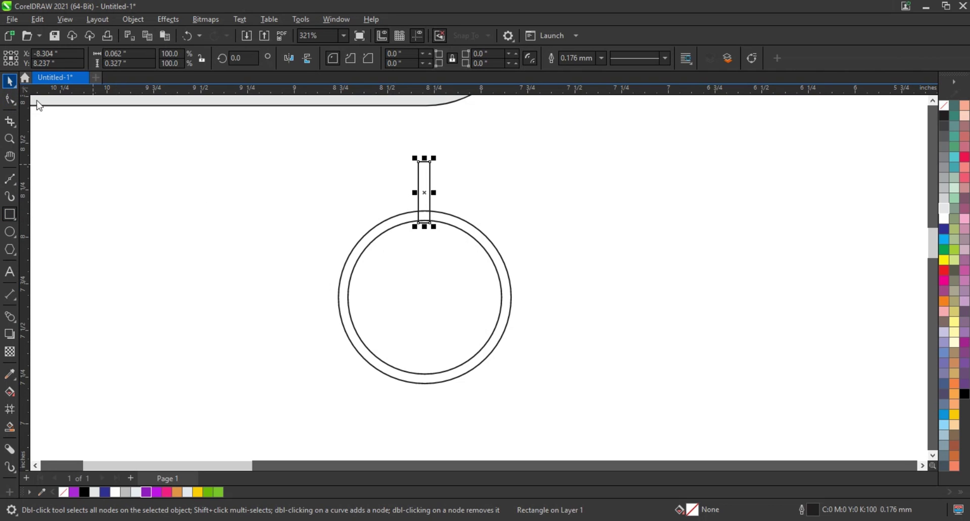
Place a copy of the bar rotated to 270 degrees across the ring's right edge, aligned with the ring's horizontal centre line.
left_click(428, 200)
left_click_drag(438, 159, 520, 298)
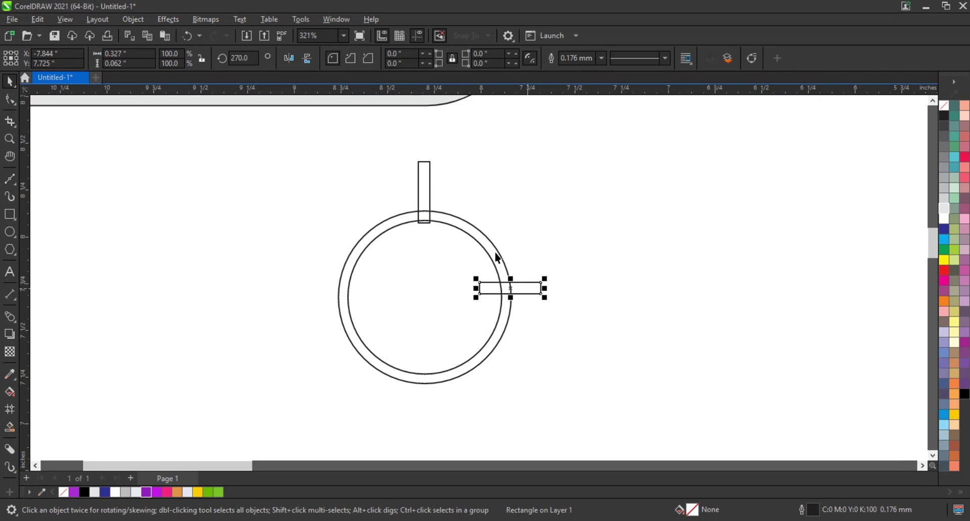
left_click(496, 252, "shift")
key("c")
left_click(62, 261)
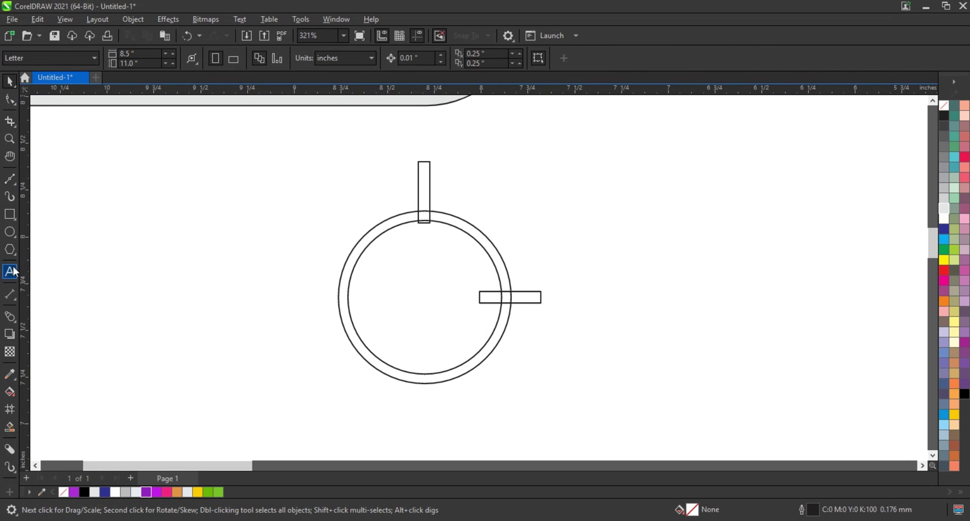
Draw a three-sided polygon about 0.215 by 0.186 in to the upper left of the ring and convert it to curves.
left_click(10, 250)
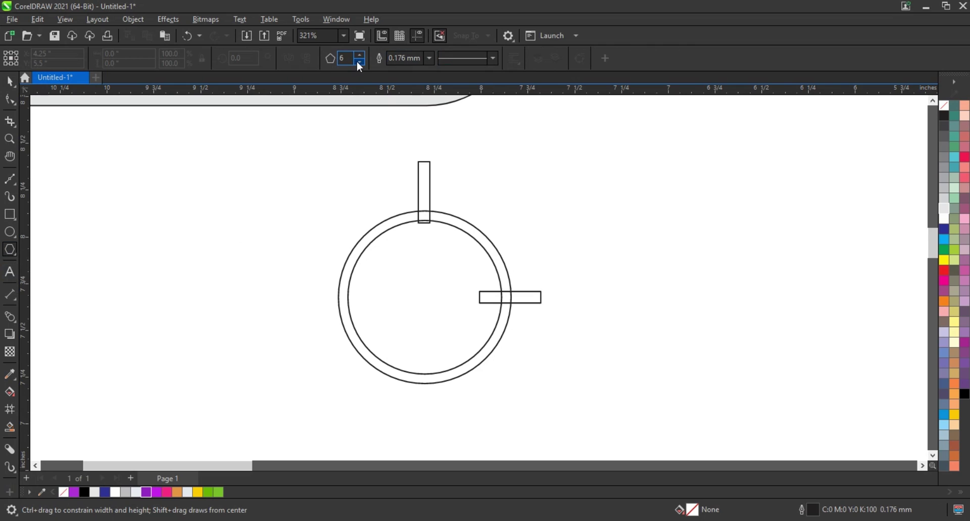
left_click(359, 61)
left_click_drag(211, 179, 259, 220)
left_click(8, 83)
left_click(234, 199)
key("ctrl+q")
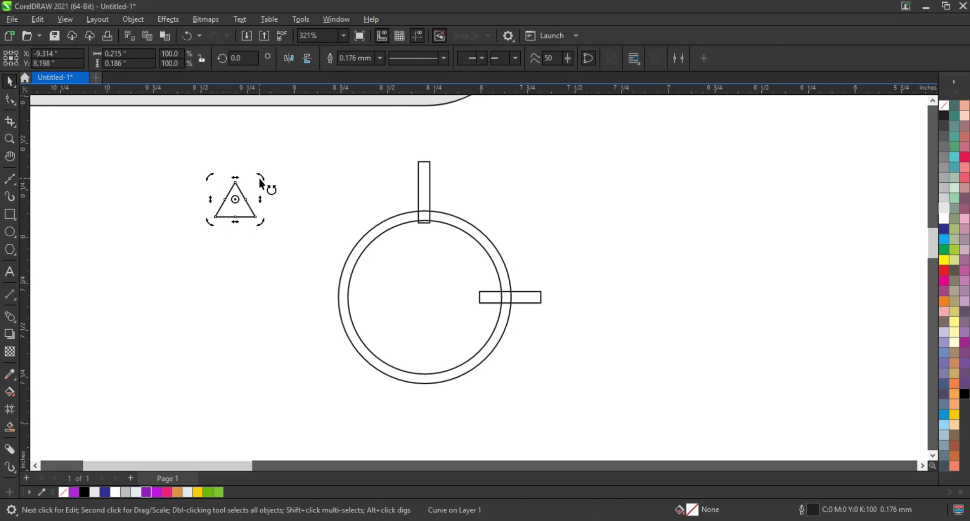
Rotate the triangle to 270 degrees, shrink it to about 0.1 by 0.167 in, and centre it on the horizontal bar's outer end.
left_click_drag(260, 179, 559, 282)
left_click(259, 242)
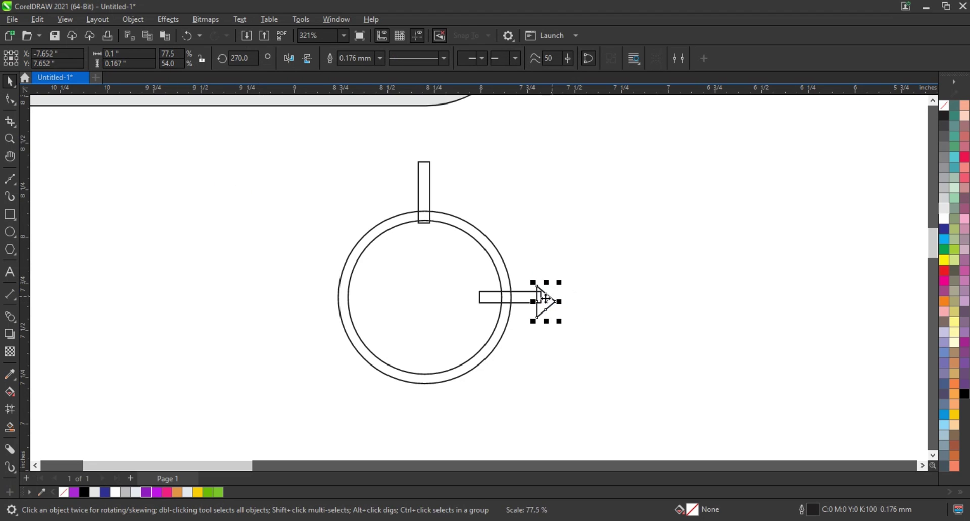
left_click(519, 297, "shift")
key("e")
left_click(557, 340)
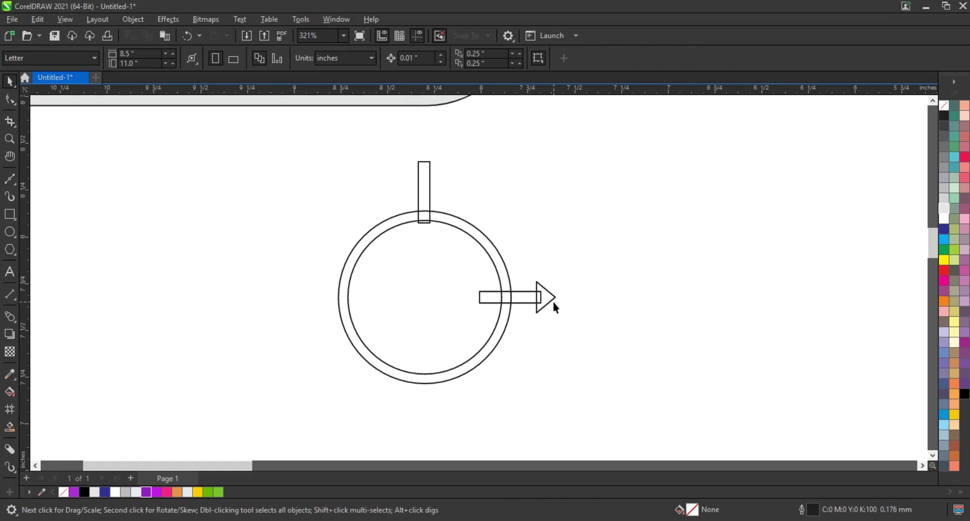
Shift the triangle slightly inward over the horizontal bar's end and weld the two into an arrow.
left_click(550, 299)
left_click_drag(550, 299, 547, 302)
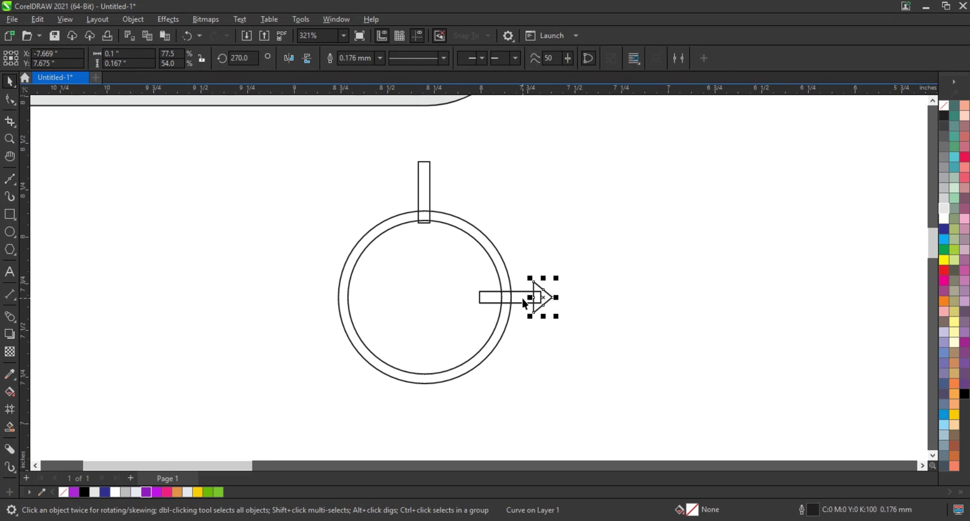
left_click(523, 298, "shift")
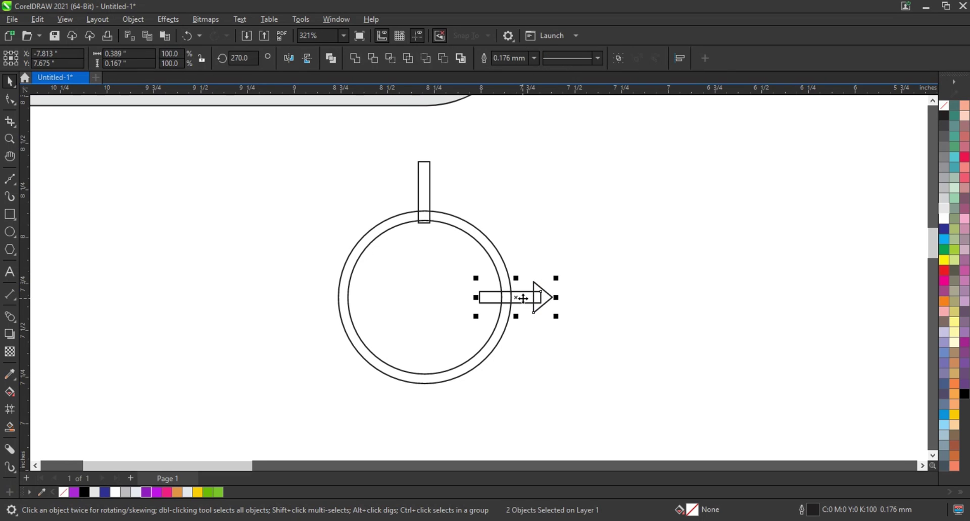
left_click(355, 60)
left_click(334, 153)
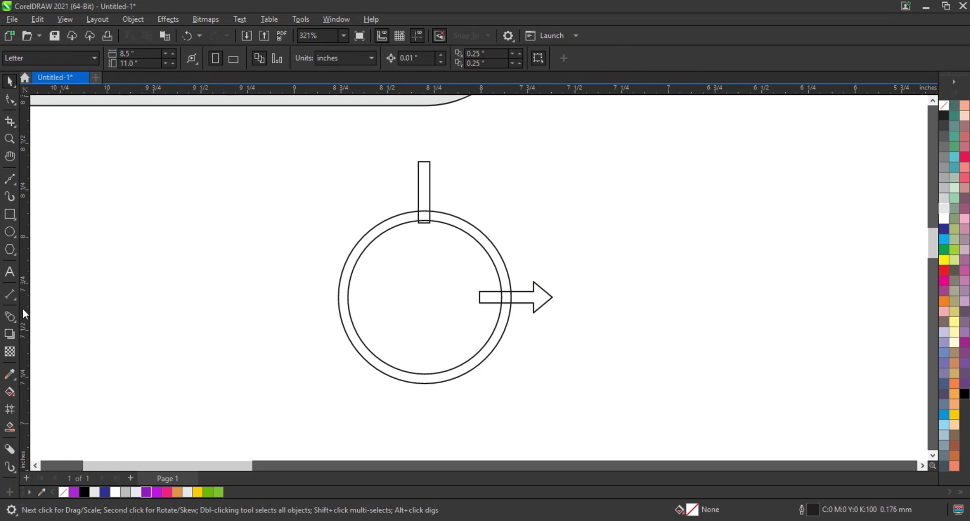
Smart Fill the vertical bar, the ring's upper-right quarter, the arrow's outer part and their overlaps with purple.
left_click(10, 426)
left_click(507, 300)
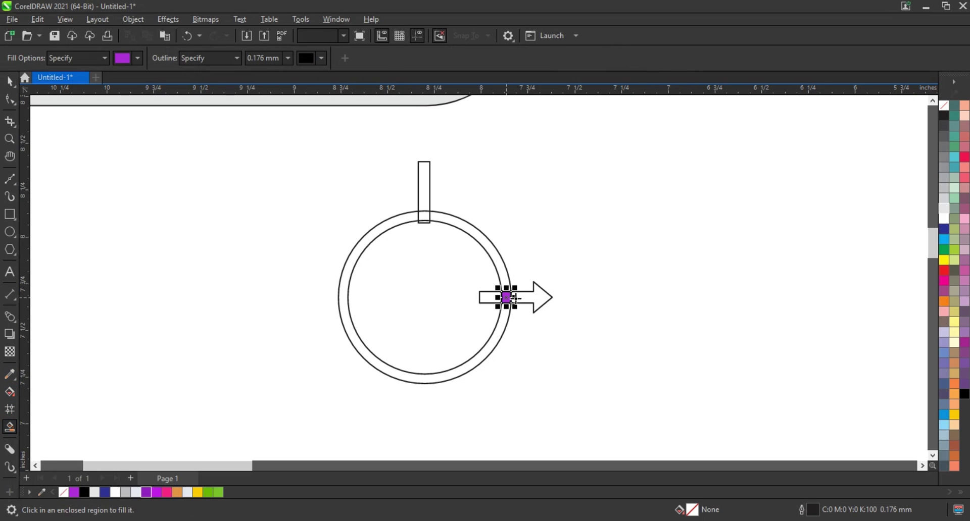
left_click(536, 298)
left_click(485, 238)
left_click(423, 214)
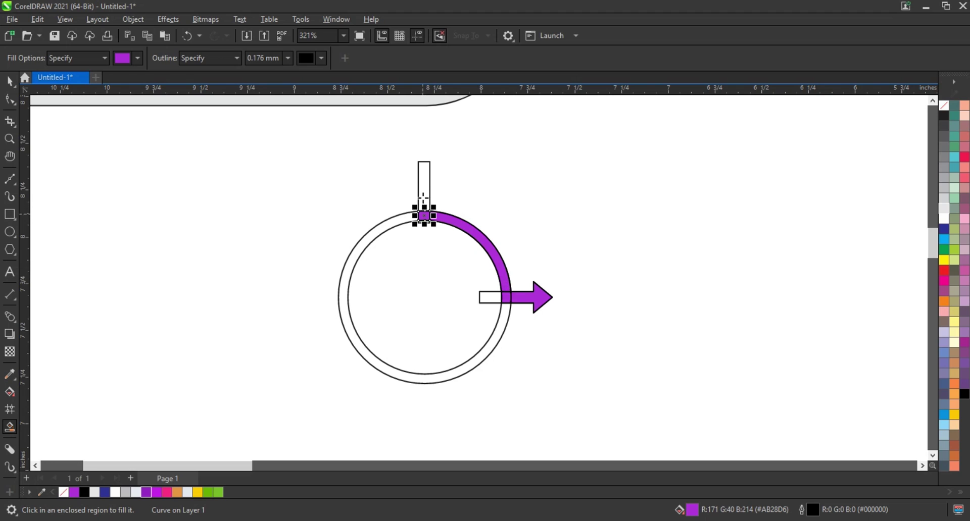
left_click(424, 186)
key("space")
Delete the original ring, vertical bar and arrow outlines, keeping only the purple filled pieces.
left_click(396, 223)
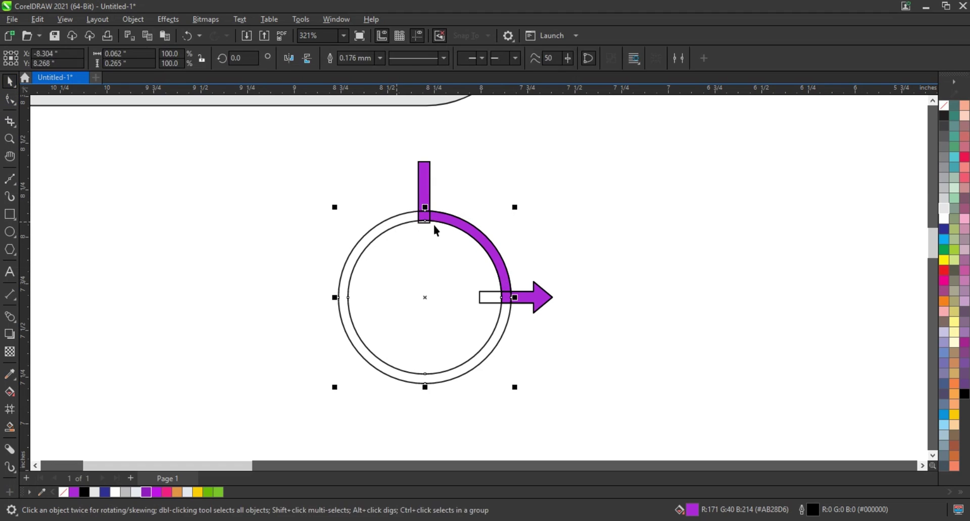
key("Delete")
left_click(426, 220)
left_click(486, 300)
left_click(565, 319)
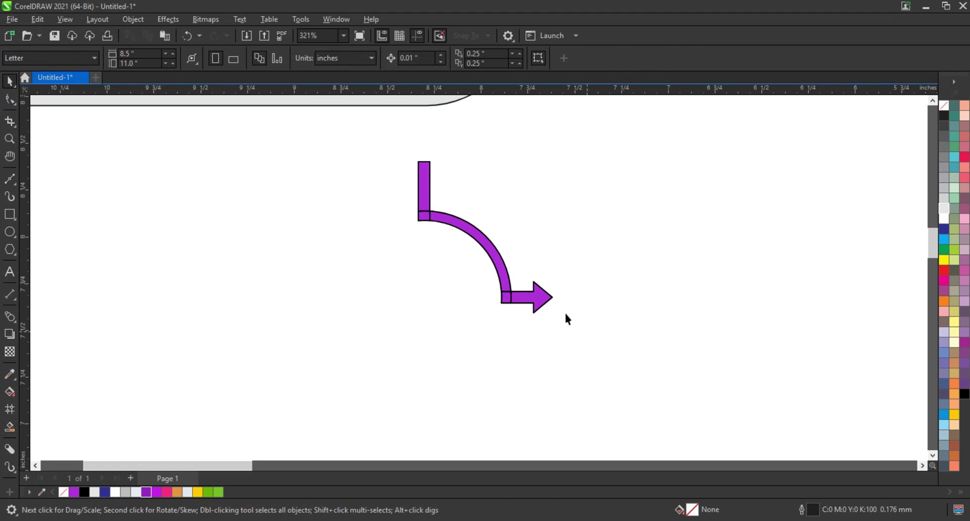
Weld the purple pieces into one bent arrow and move it up onto the pill's rounded right end.
left_click_drag(587, 332, 354, 155)
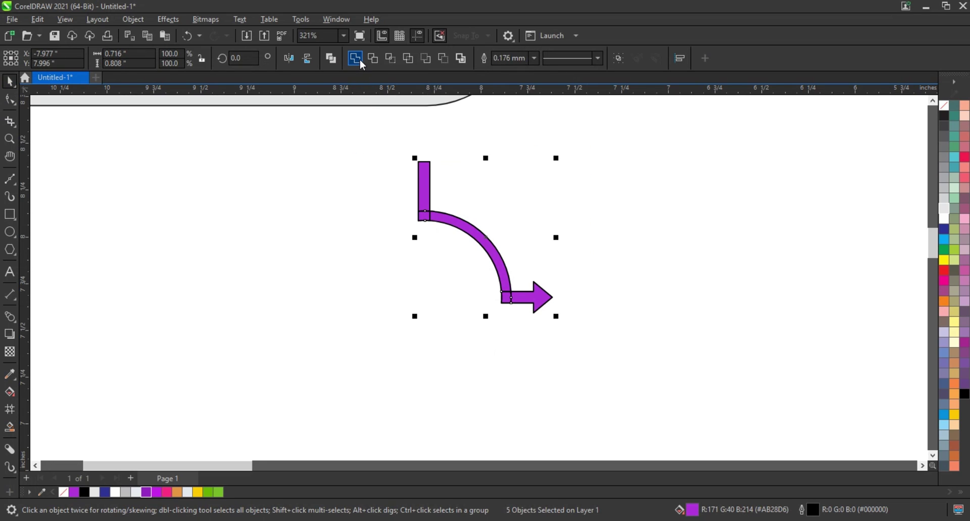
scroll(340, 318, "down", 5)
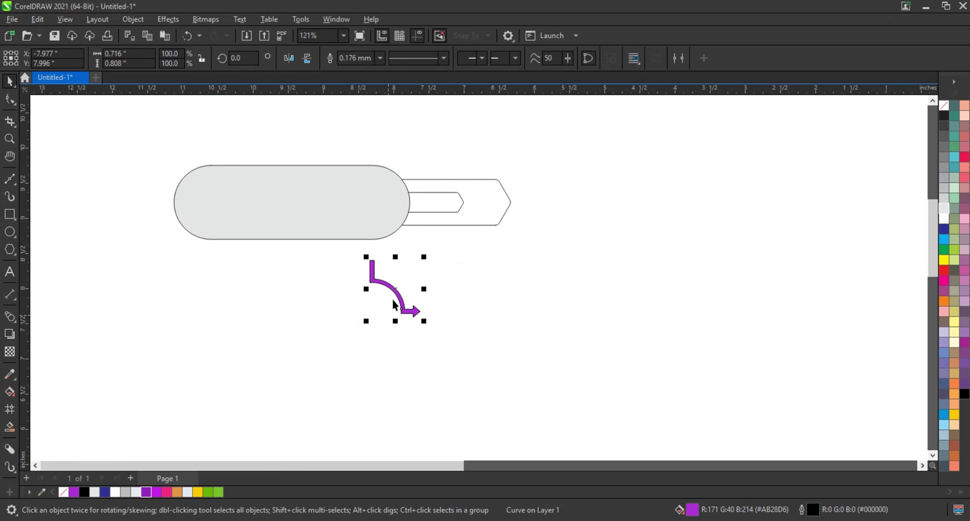
left_click_drag(397, 296, 398, 191)
left_click_drag(551, 272, 191, 151)
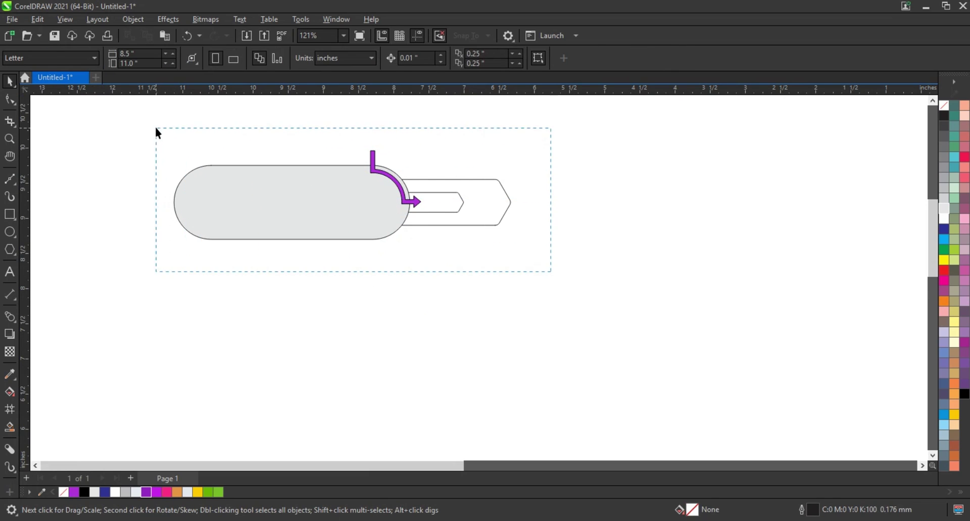
key("shift+F2")
left_click(155, 133)
left_click(712, 289)
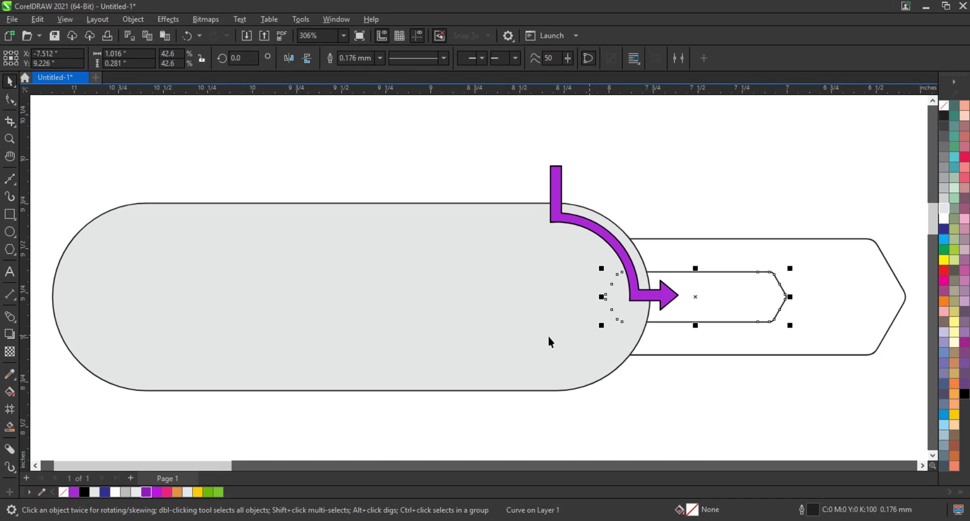
scroll(212, 293, "down", 2)
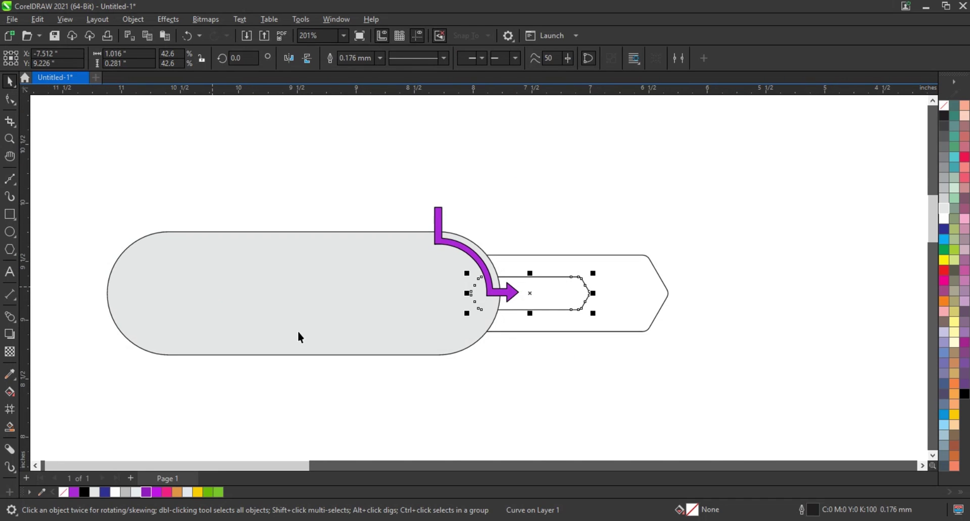
left_click(389, 256)
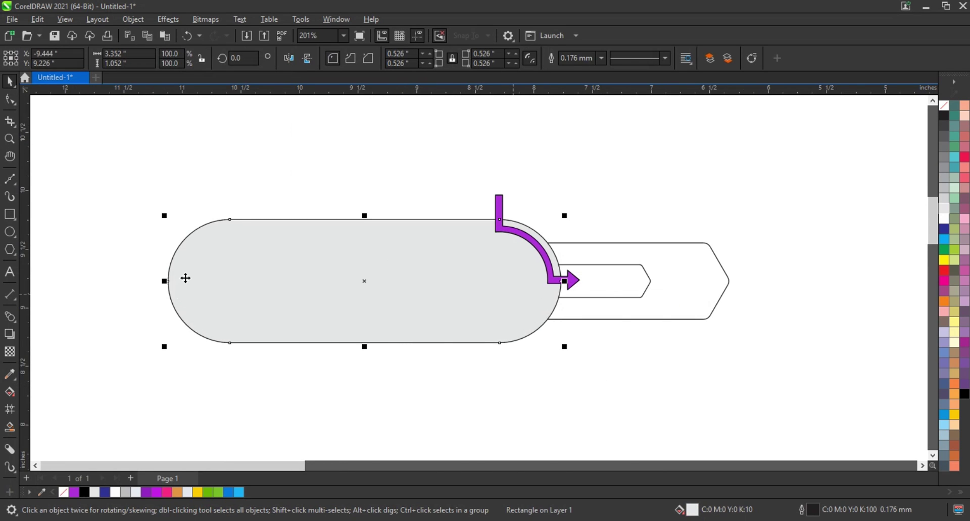
Draw a rectangle over the artwork and enlarge it to about 10.693 by 13.293 in as a background.
key("F6")
scroll(401, 234, "down", 4)
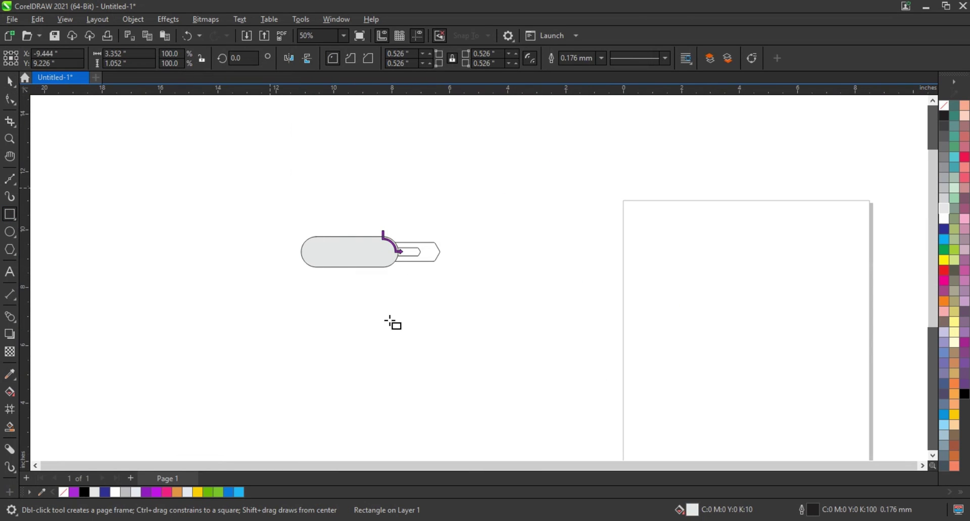
mouse_move(270, 188)
left_mouse_down()
mouse_move(556, 432)
mouse_move(566, 453)
left_mouse_up()
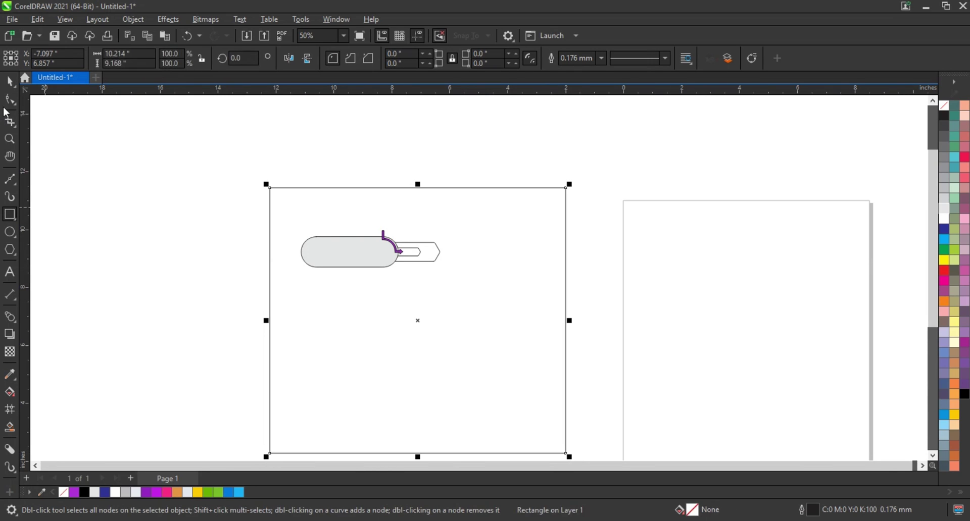
left_click(9, 81)
scroll(209, 219, "down", 2)
left_click_drag(327, 354, 332, 411)
left_click_drag(414, 200, 417, 207)
Fill the background rectangle with pale blue-grey (#E4E9ED) and send it to the back.
left_click(189, 493)
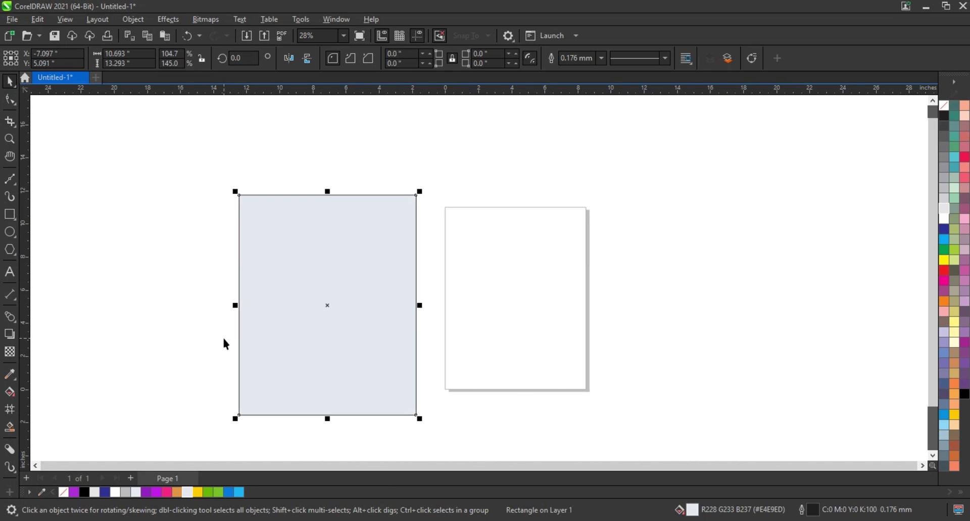
key("shift+Page_Down")
Change the pill shape's fill to white.
left_click_drag(209, 200, 395, 272)
key("shift+F2")
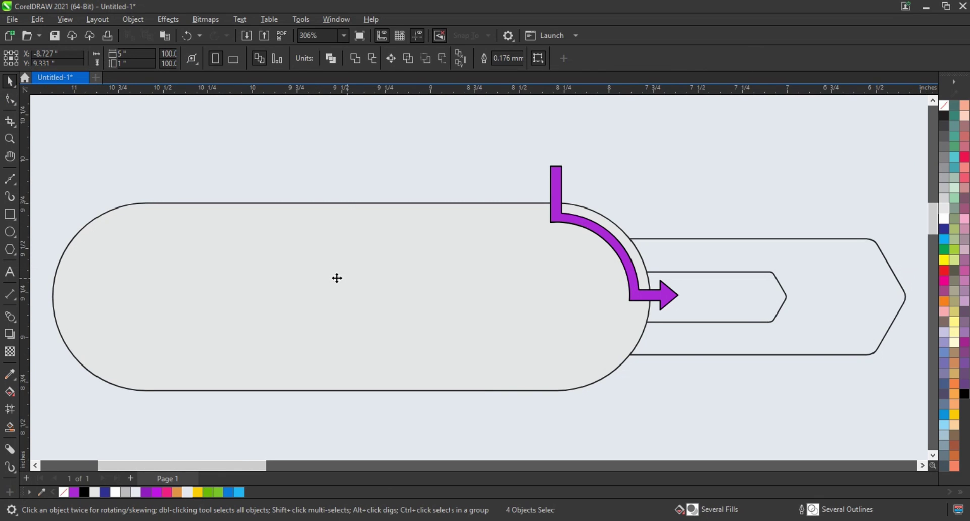
left_click(337, 278)
left_click(943, 219)
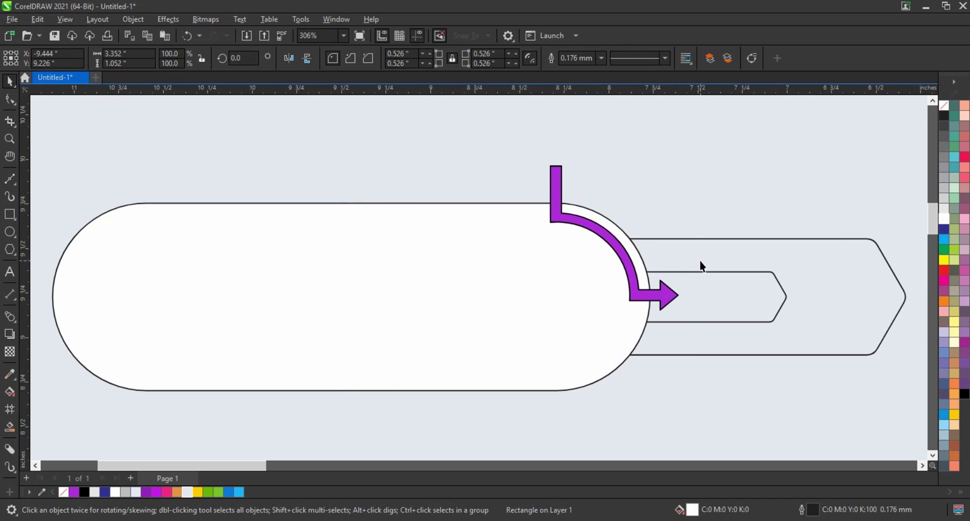
Give the large stretched hexagon a linear gradient from light blue beside the pill to deeper blue at its pointed tip.
left_click(715, 253)
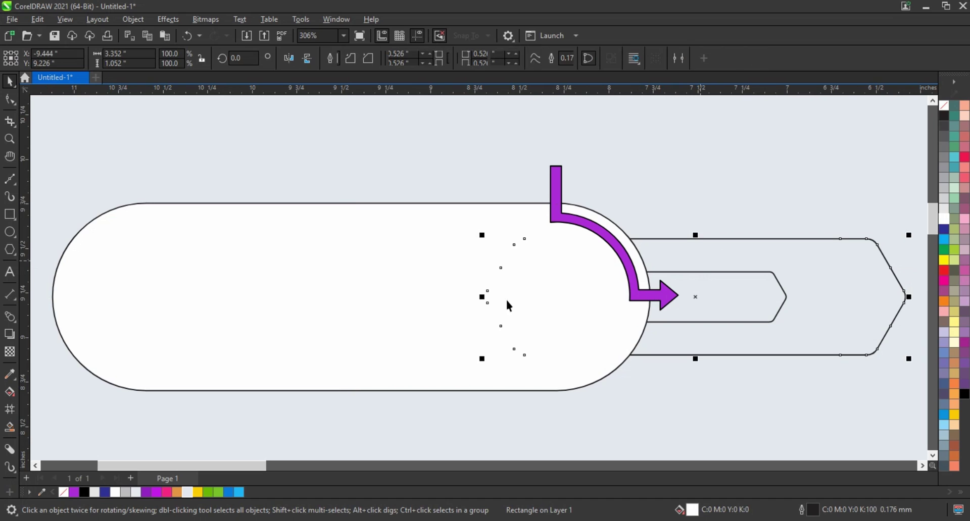
left_click(228, 493)
key("g")
left_click_drag(668, 307, 821, 307)
left_click_drag(241, 498, 825, 313)
left_click_drag(822, 307, 822, 308)
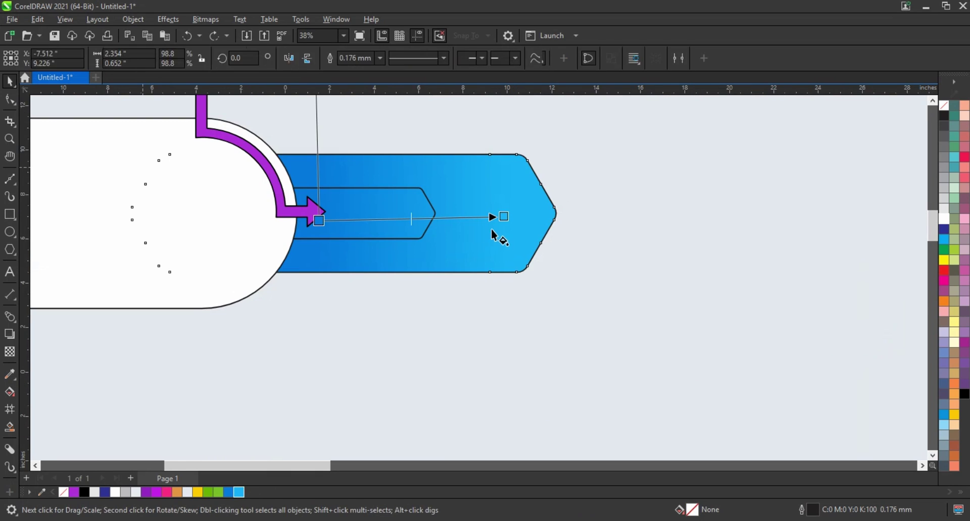
left_click_drag(492, 228, 284, 231)
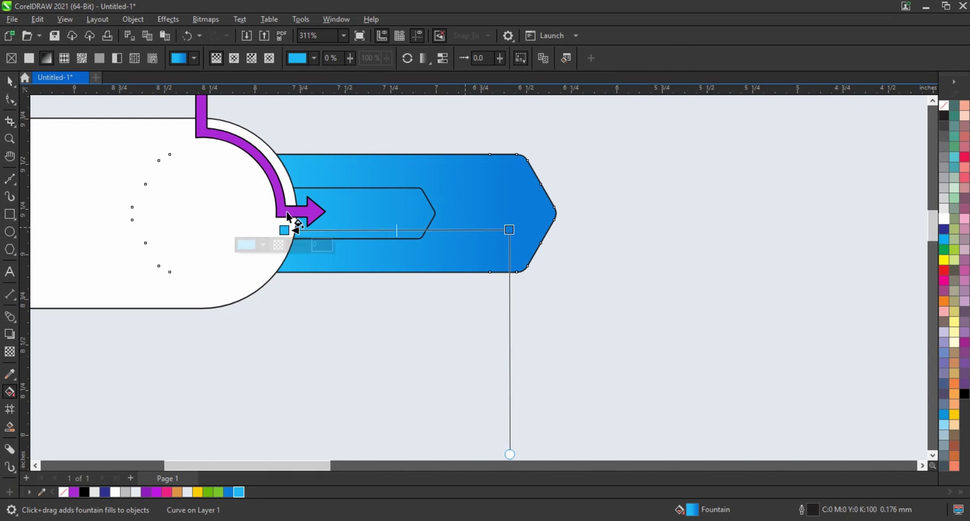
Fill the small inner hexagon with white and move it left so less of it extends beyond the pill.
left_click(10, 81)
left_click(422, 235)
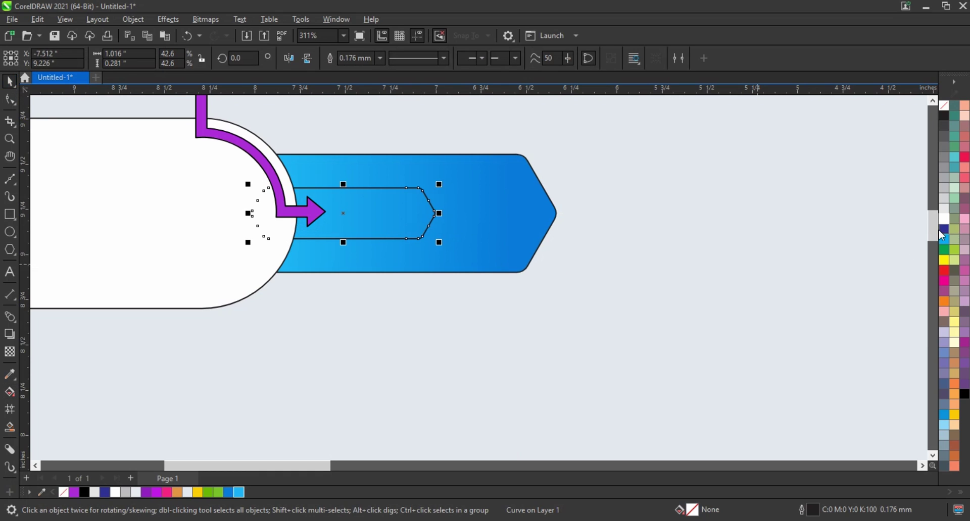
left_click_drag(382, 213, 341, 213)
Make a slightly larger copy of the pill, about 3.415 by 1.071 in, filled black and without an outline.
left_click(213, 275)
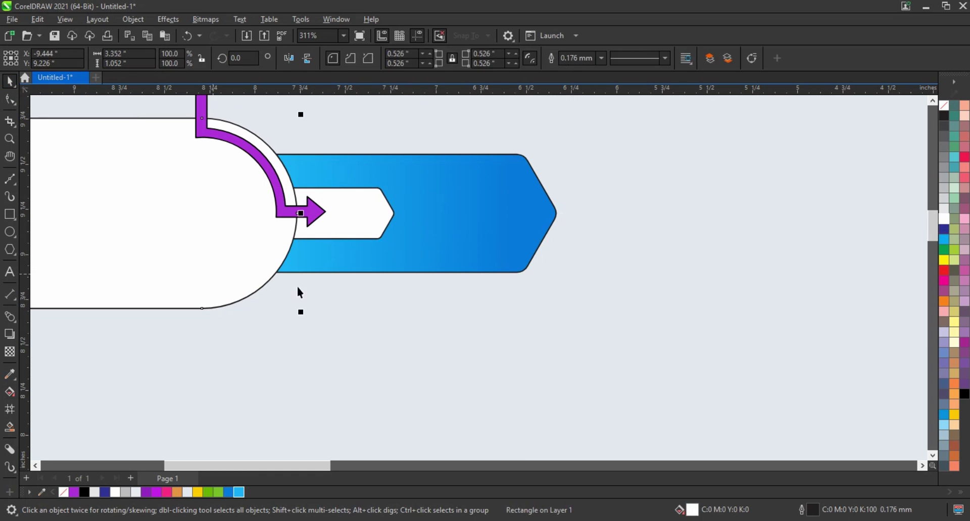
left_click_drag(302, 317, 305, 321)
left_click(964, 395)
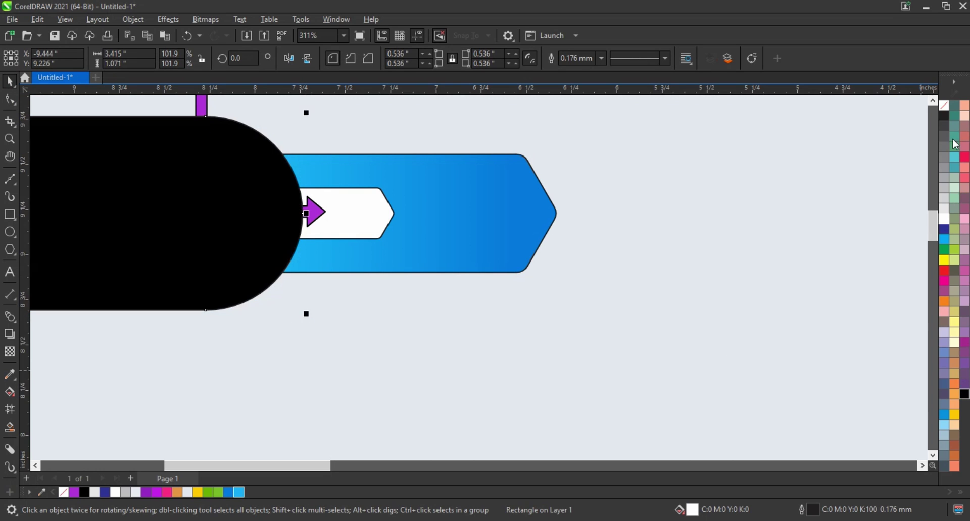
right_click(944, 105)
left_click(940, 114)
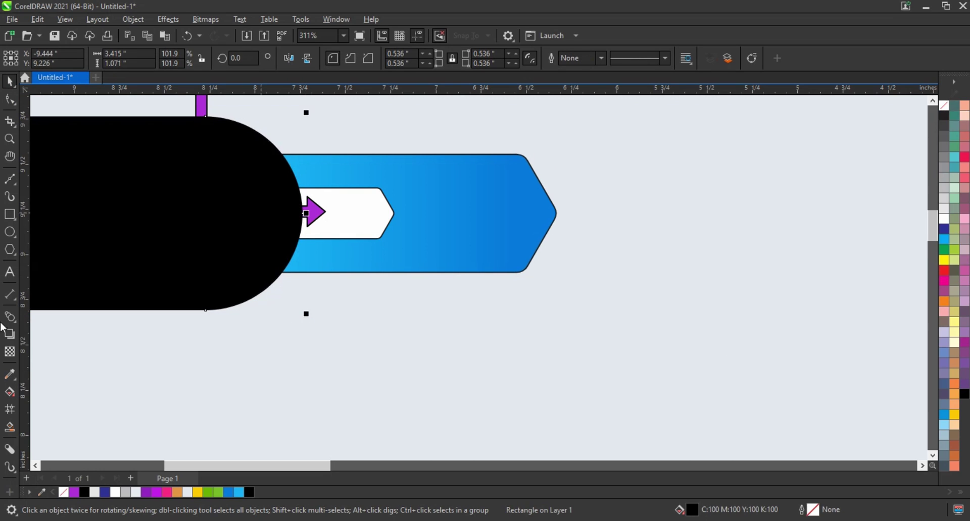
Set the black pill's transparency to about 79 and PowerClip it inside the small white hexagon as a shadow.
left_click(14, 356)
left_click_drag(45, 328, 68, 327)
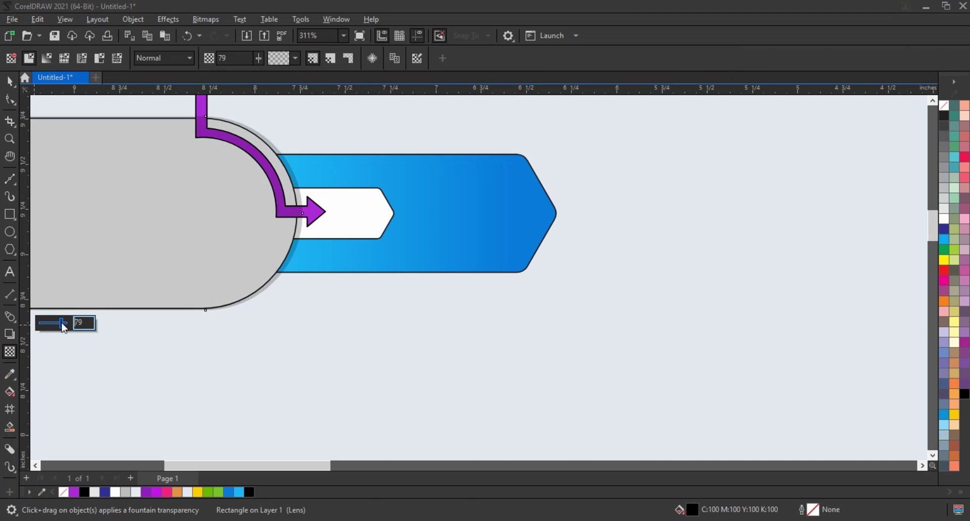
left_click(9, 80)
key("Escape")
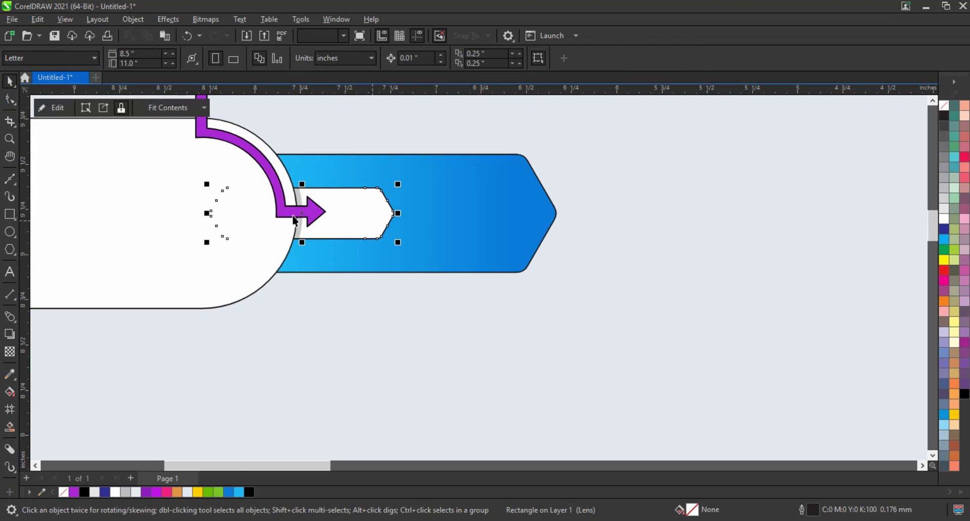
Remove the curved arrow's outline and copy the large hexagon's blue gradient fill onto it.
left_click(296, 212)
right_click(949, 110)
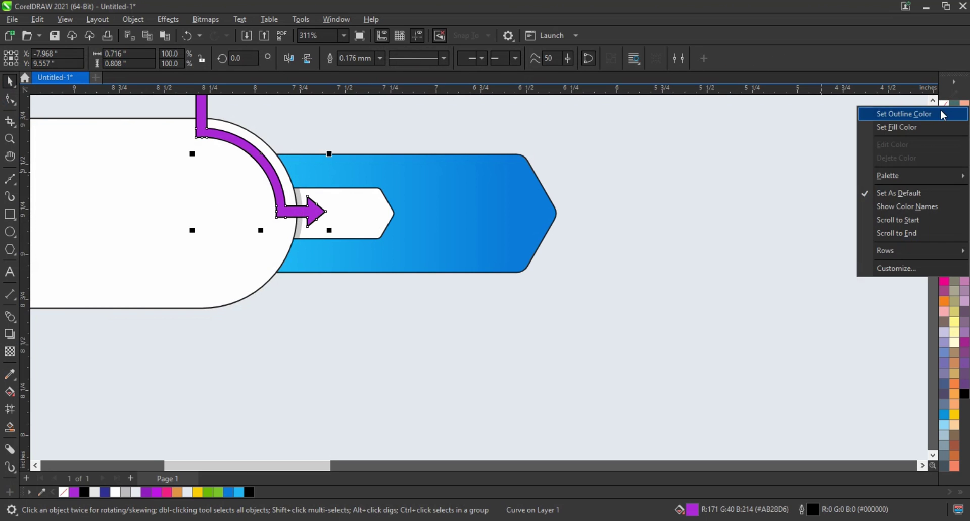
left_click(904, 112)
scroll(809, 233, "down", 2)
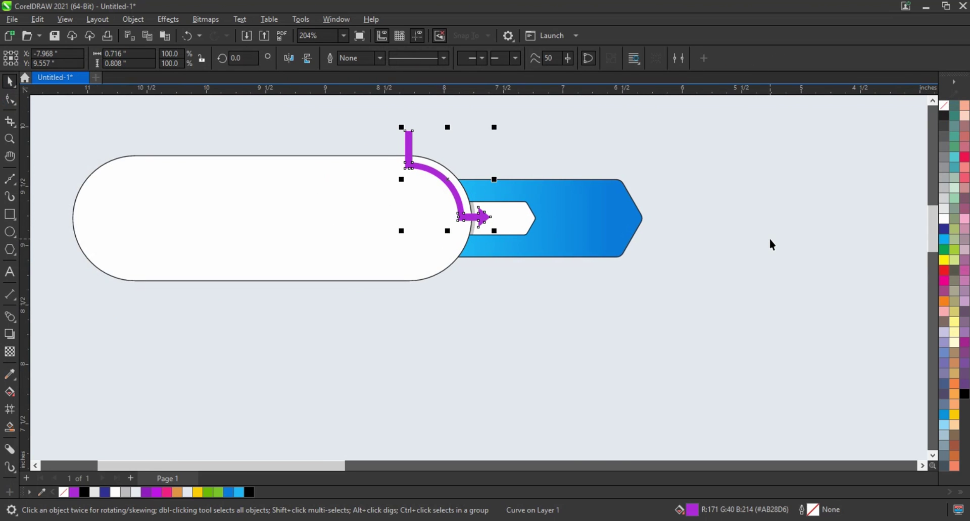
key("ctrl+shift+a")
left_click(559, 283)
left_click(581, 234)
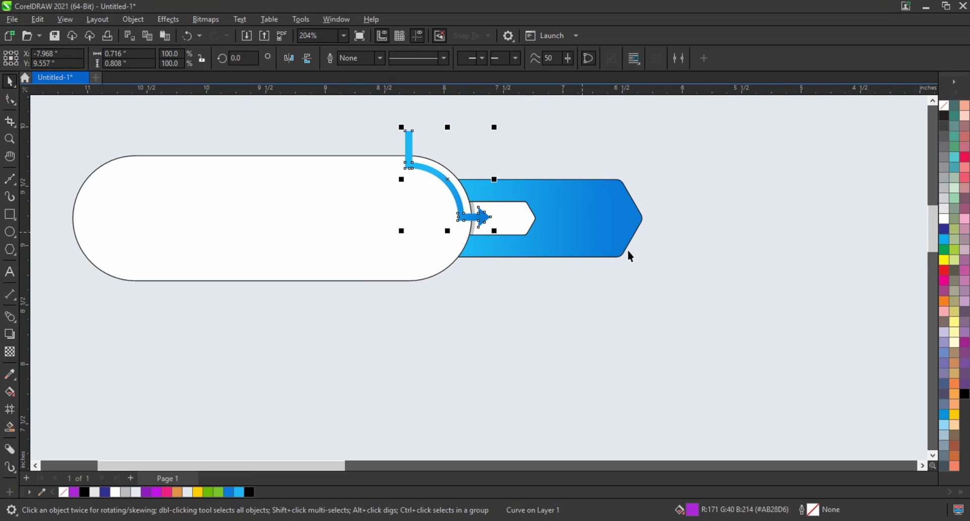
Draw a circle about 0.785 in across inside the pill's right end, nested within the curved arrow.
left_click(10, 232)
mouse_move(380, 179)
left_mouse_down()
mouse_move(405, 204)
mouse_move(435, 267)
left_mouse_up()
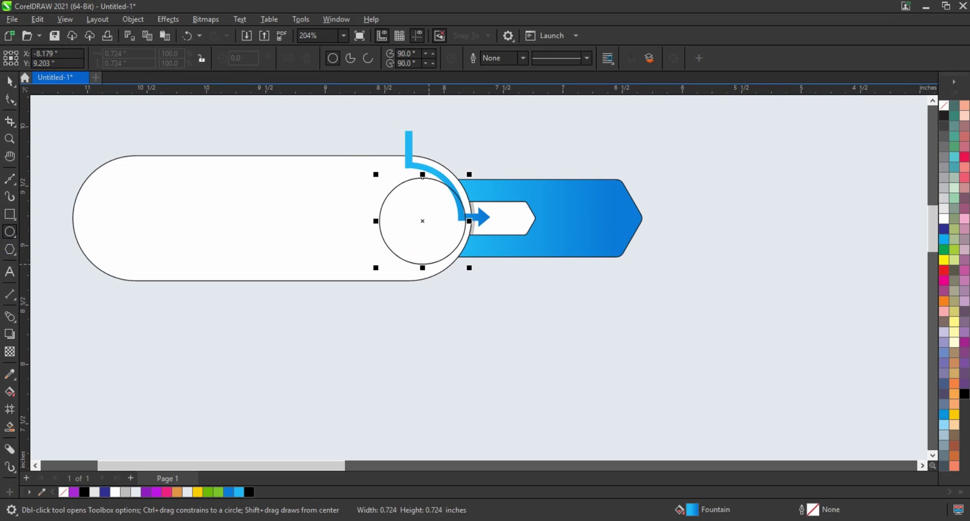
left_click(10, 81)
left_click_drag(389, 222, 378, 223)
left_click_drag(362, 265, 356, 274)
left_click_drag(411, 220, 409, 224)
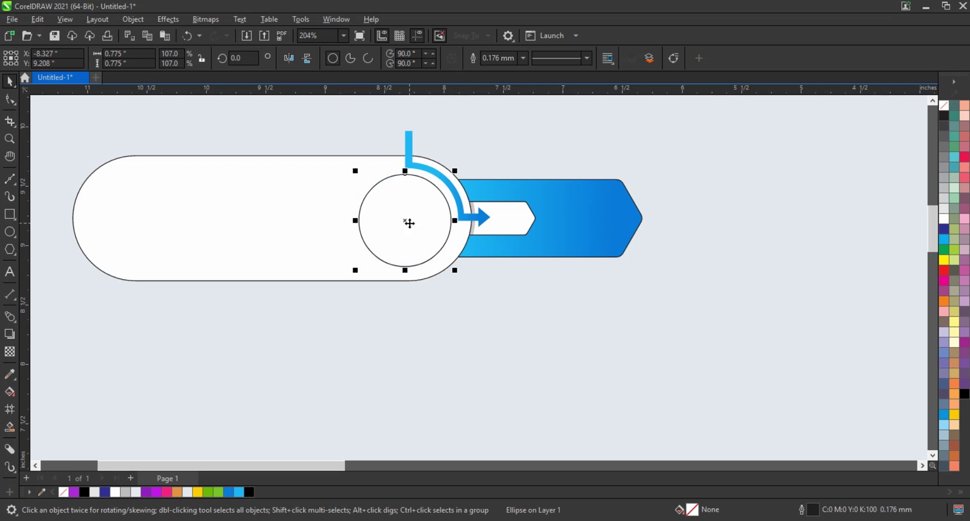
left_click_drag(456, 273, 457, 274)
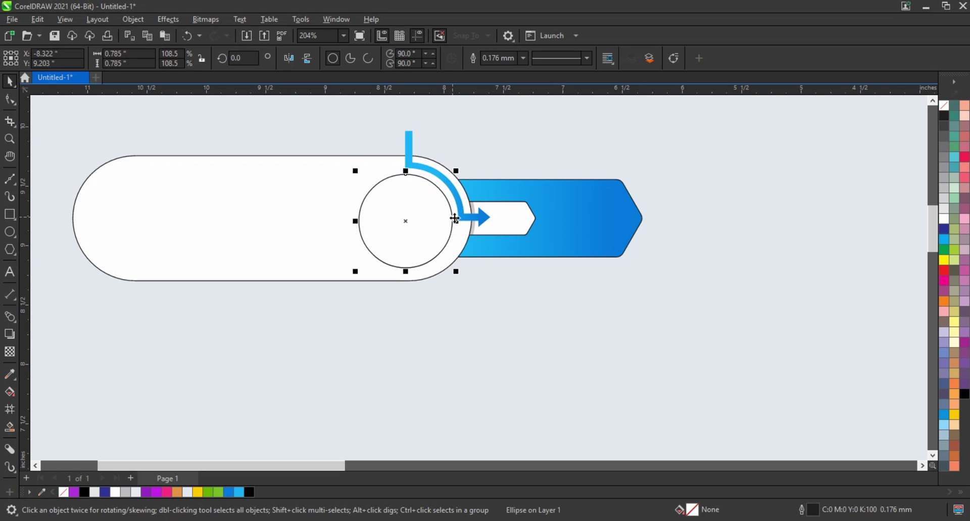
Copy the large hexagon's blue gradient onto the circle and remove the circle's outline.
key("ctrl+shift+a")
left_click(501, 283)
left_click(580, 246)
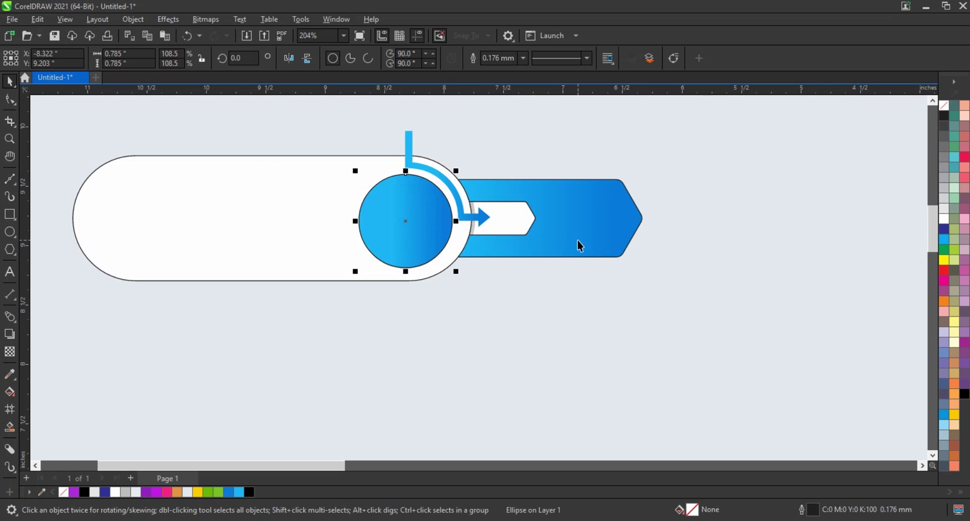
right_click(944, 106)
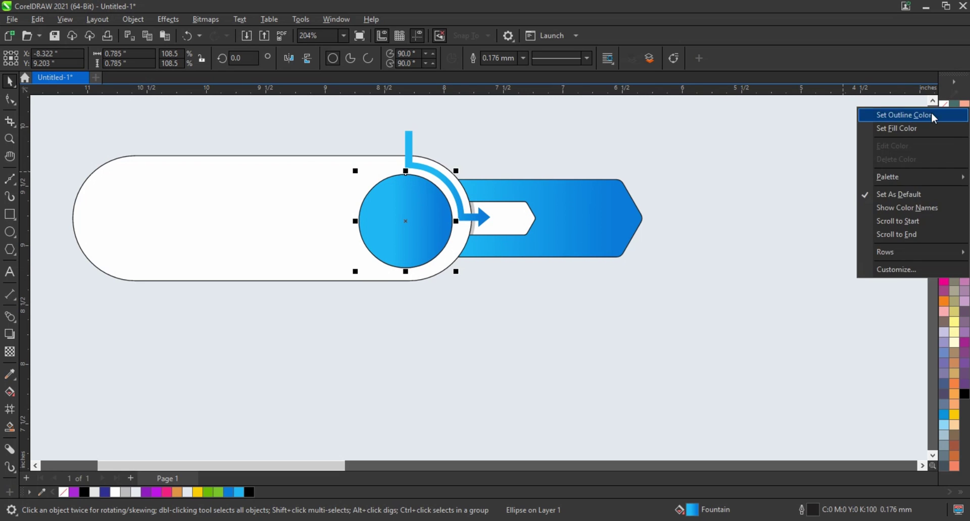
left_click(879, 114)
Remove the outlines from the white pill, the large blue hexagon and the small white hexagon.
scroll(363, 196, "down", 2)
left_click(270, 201)
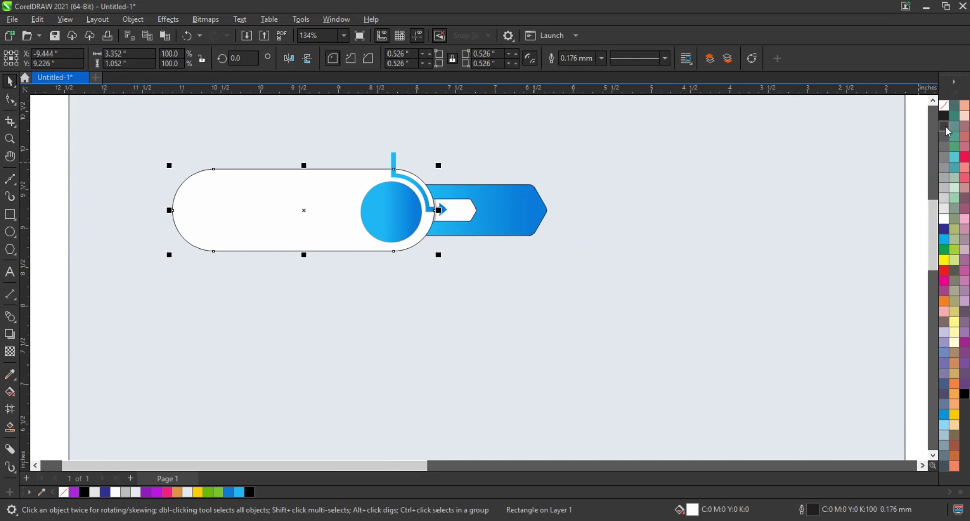
right_click(945, 105)
left_click(879, 115)
scroll(730, 225, "down", 1)
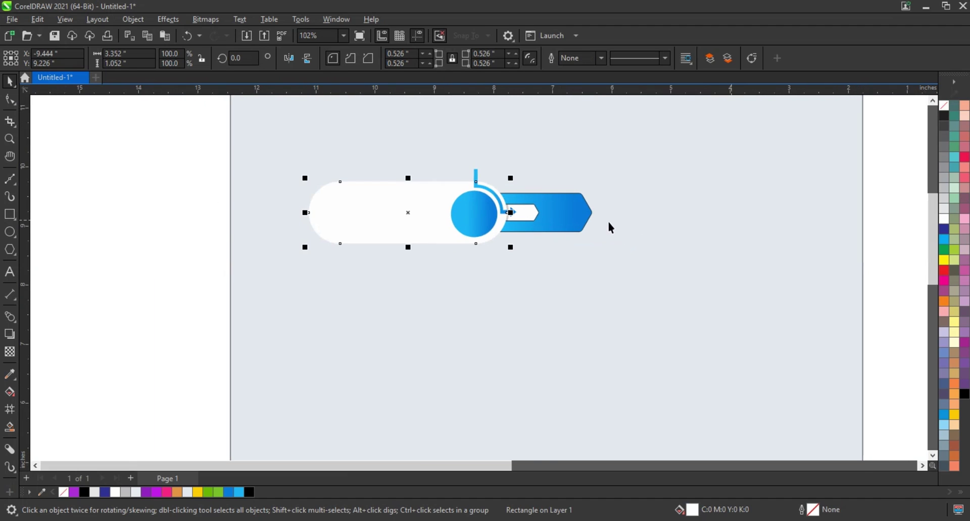
left_click(586, 210)
right_click(944, 106)
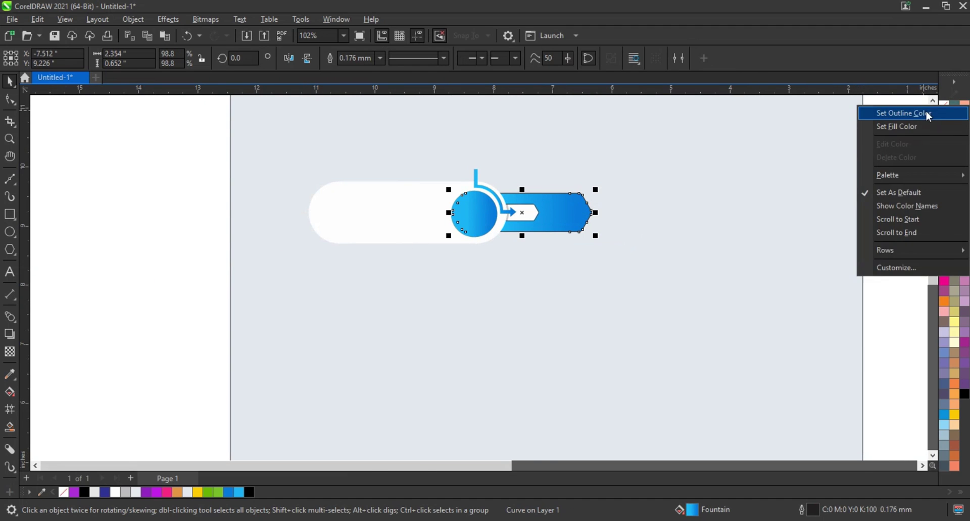
left_click(917, 113)
left_click(205, 193)
left_click(528, 220)
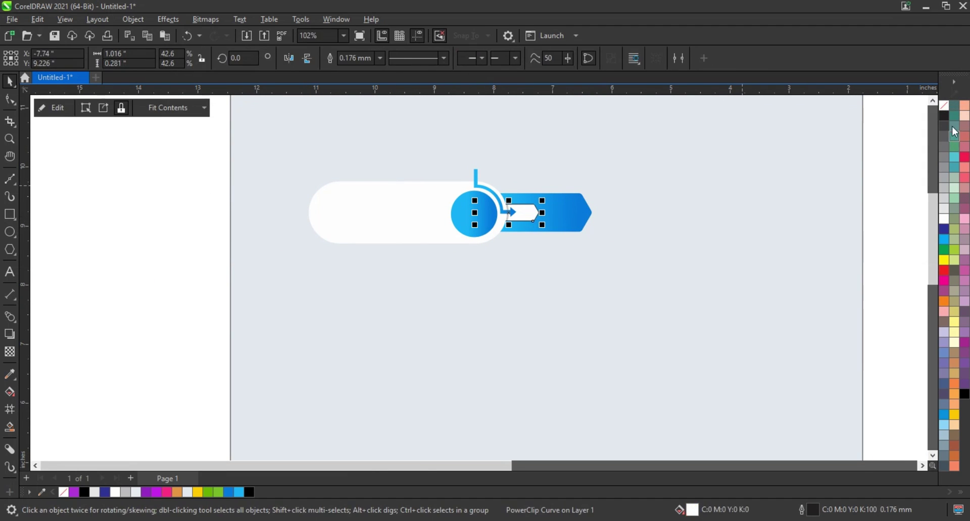
right_click(948, 112)
left_click(909, 115)
Group all the banner's parts and centre the group horizontally on the grey background rectangle.
left_click_drag(124, 137, 313, 218)
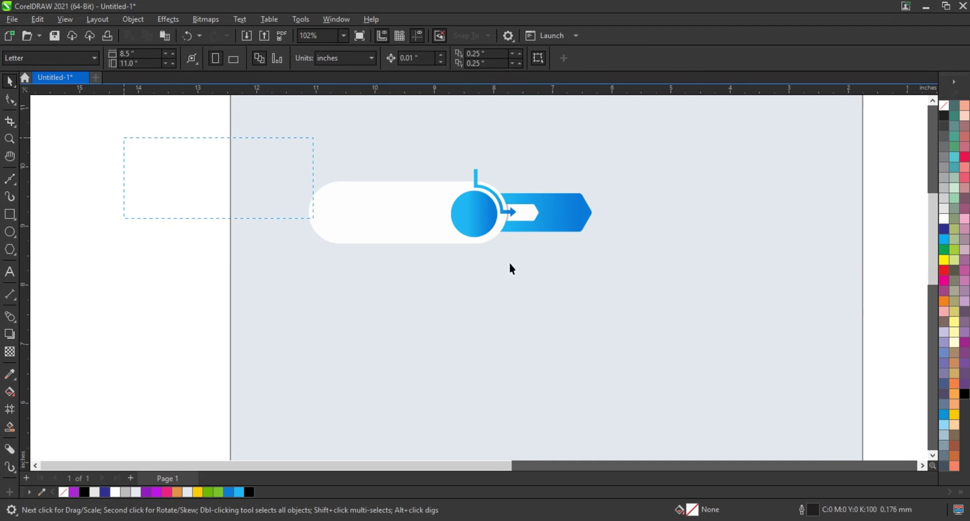
left_click_drag(647, 284, 646, 284)
key("ctrl+g")
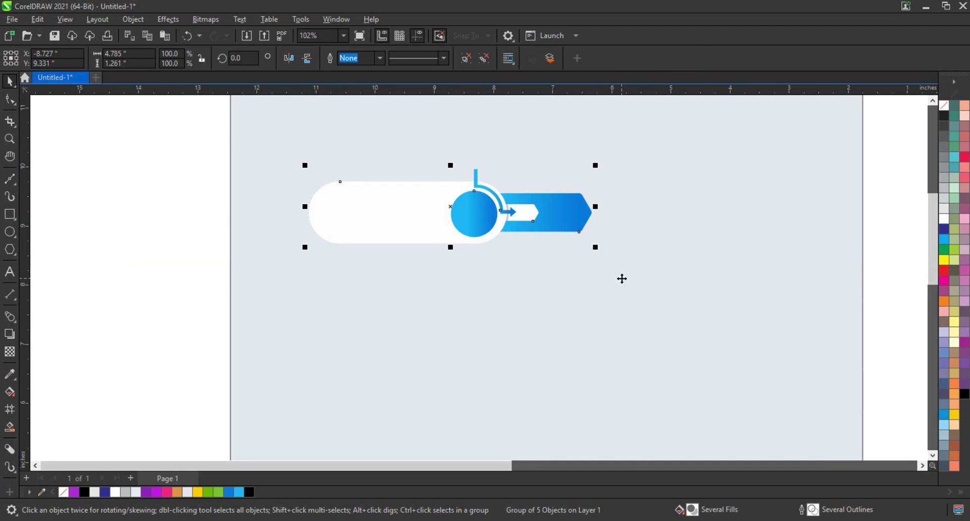
left_click(622, 279, "shift")
key("c")
key("F4")
left_click(303, 204)
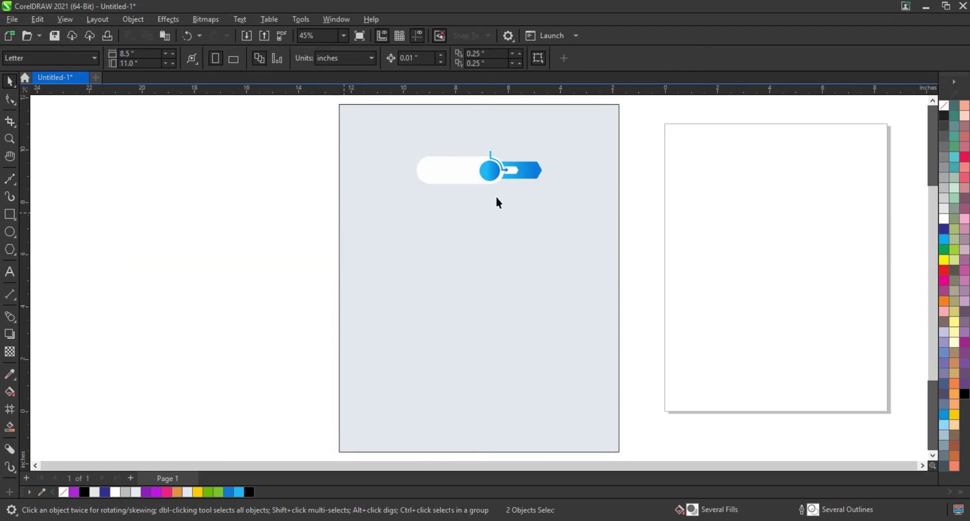
Enlarge the banner group proportionally to about 7.609 by 2.004 in.
left_click(9, 138)
left_click_drag(272, 128, 719, 279)
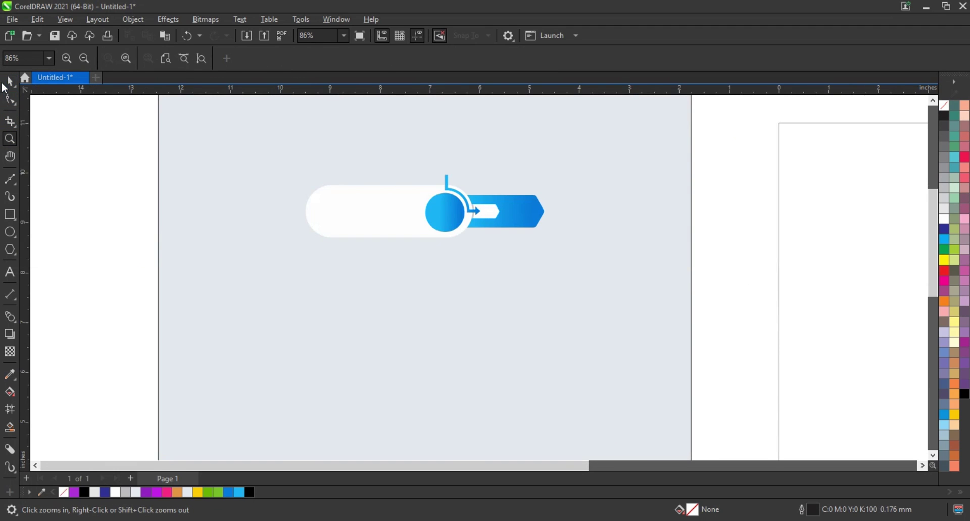
left_click(9, 81)
left_click(333, 230)
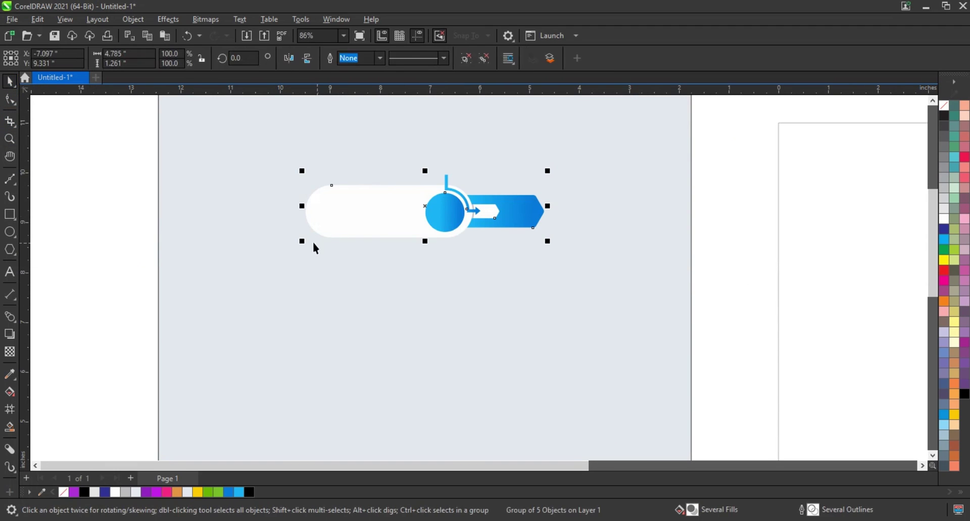
left_click_drag(301, 246, 230, 263)
Duplicate the banner directly below, mirror it horizontally, line up its connector with the upper one, and layer it just above the background.
left_click_drag(479, 225, 459, 288)
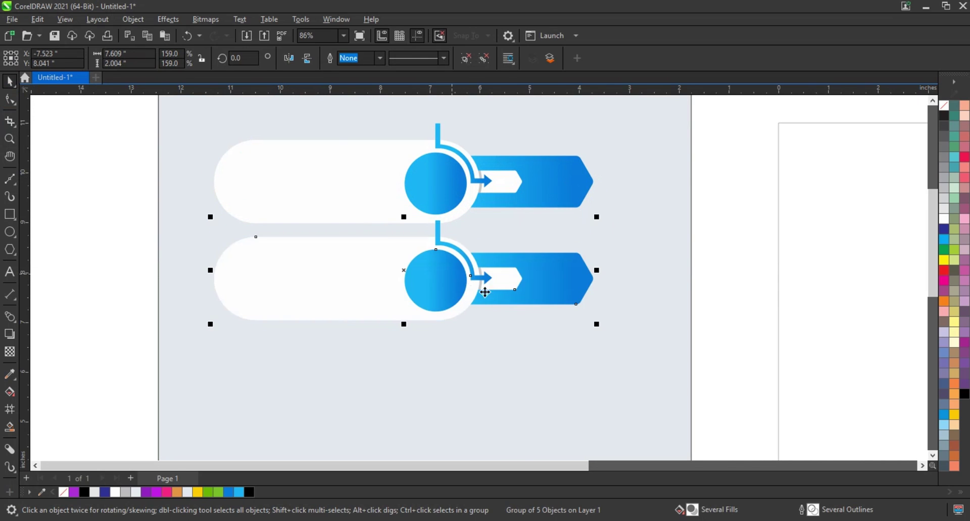
left_click(289, 58)
left_click_drag(394, 268, 462, 276)
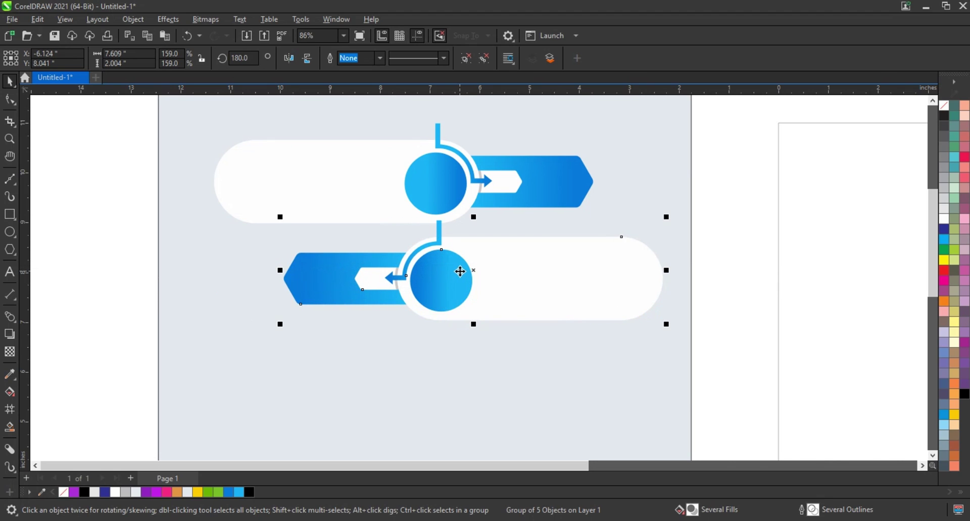
key("shift+Page_Down")
key("ctrl+Page_Up")
scroll(462, 275, "down", 2)
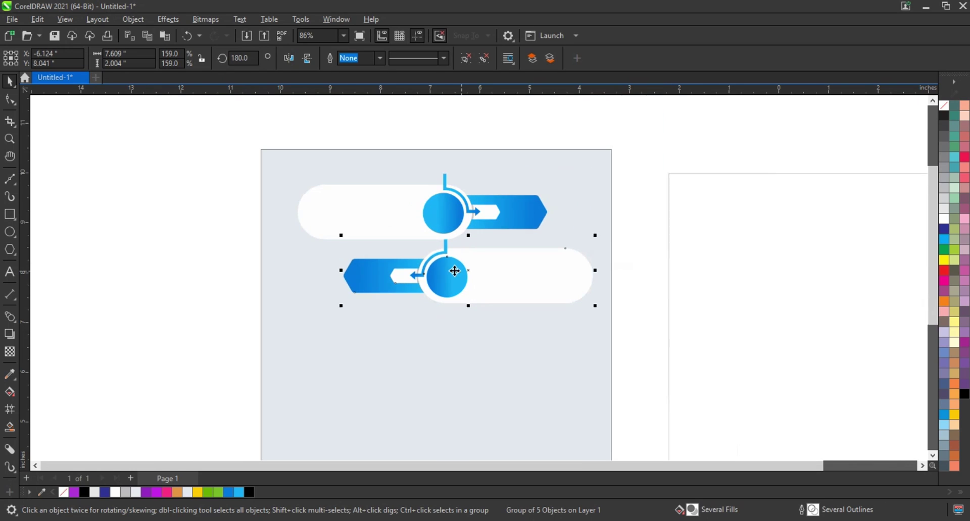
Shrink the pair of banners to about 8.494 by 3.725 in and repeat it twice downward to make six alternating banners.
left_click_drag(216, 161, 579, 302)
left_click_drag(450, 266, 442, 265)
left_click_drag(440, 212, 441, 334)
scroll(348, 255, "down", 1)
key("ctrl+r")
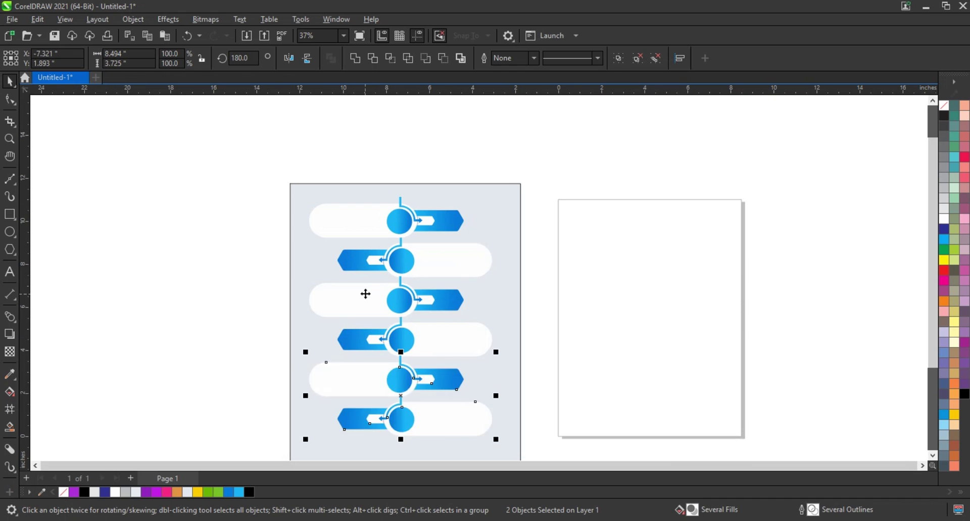
scroll(366, 295, "down", 2)
left_click(452, 304)
key("F4")
left_click(660, 155)
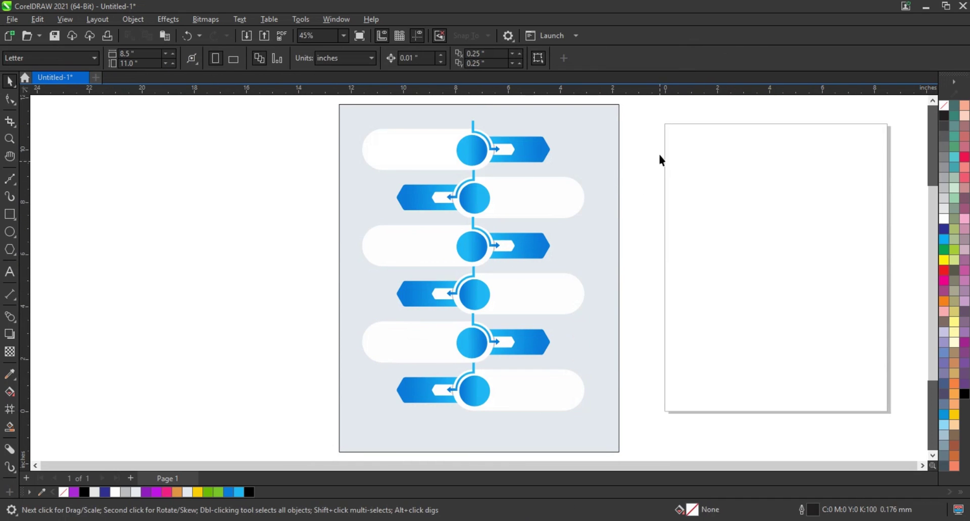
left_click_drag(277, 101, 608, 223)
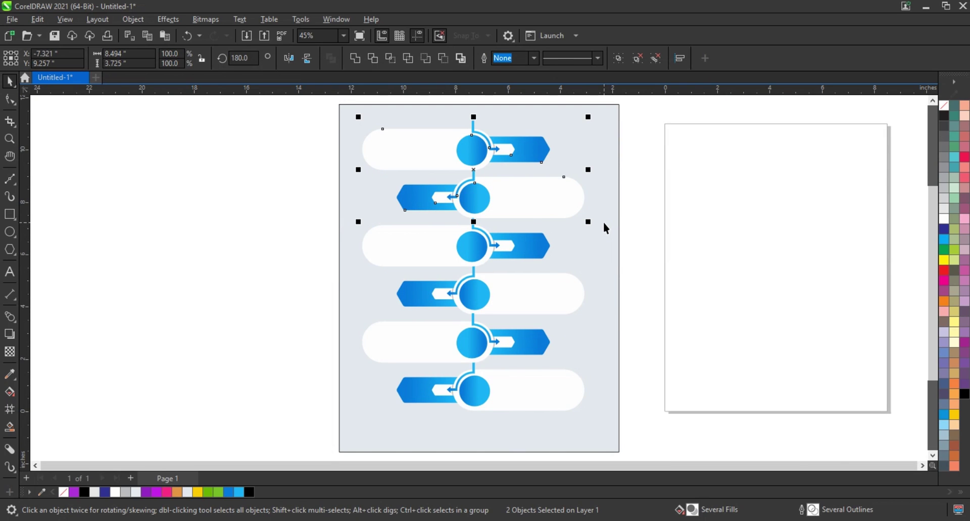
left_click_drag(239, 105, 604, 268)
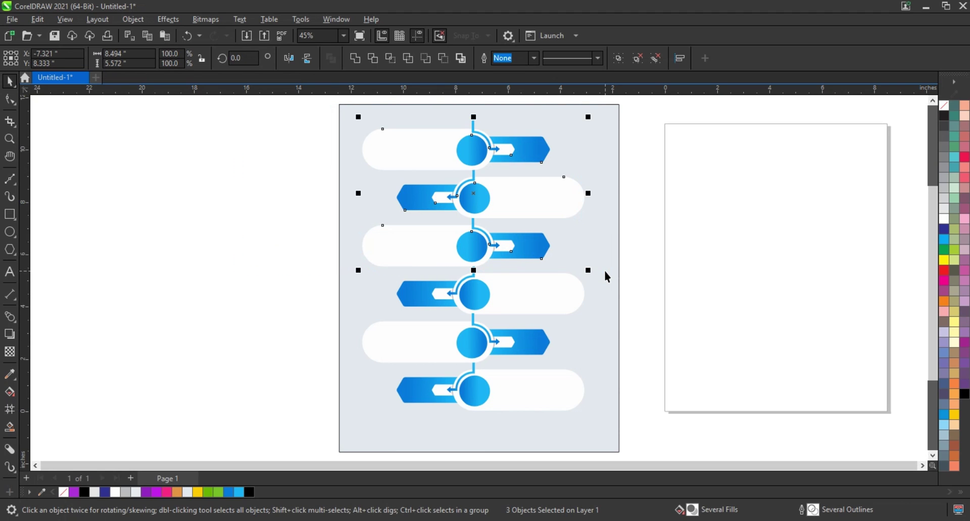
left_click_drag(256, 105, 629, 319)
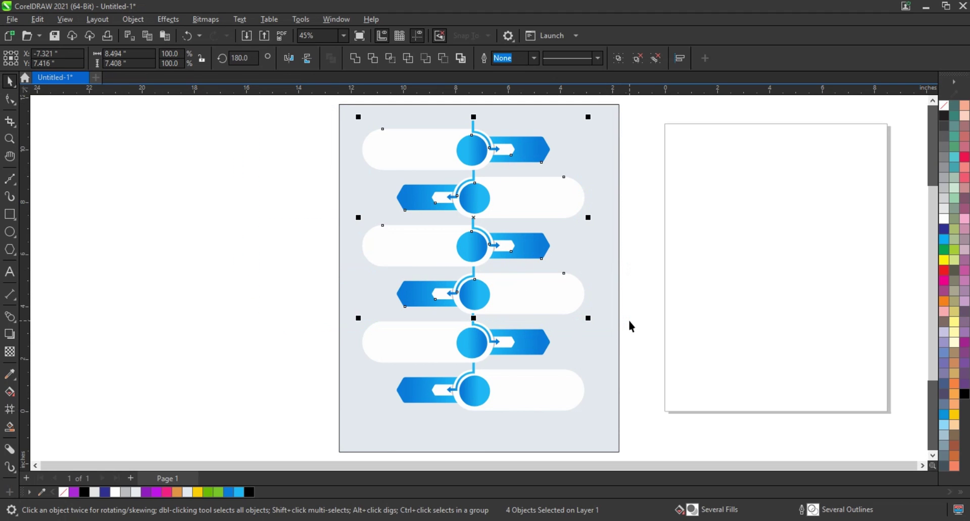
left_click_drag(260, 119, 623, 374)
left_click(240, 256)
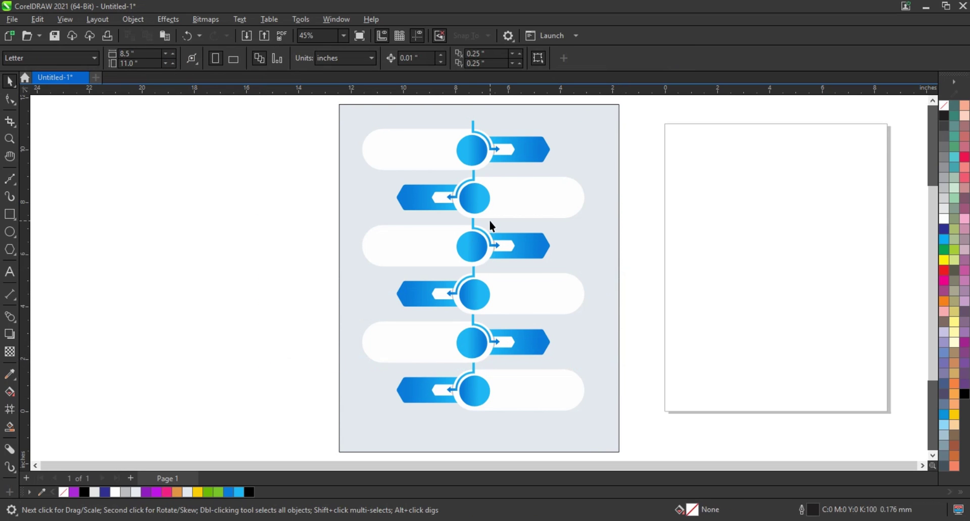
Ungroup the second banner from the top so its parts can be coloured separately.
left_click(12, 143)
left_click_drag(325, 118, 650, 412)
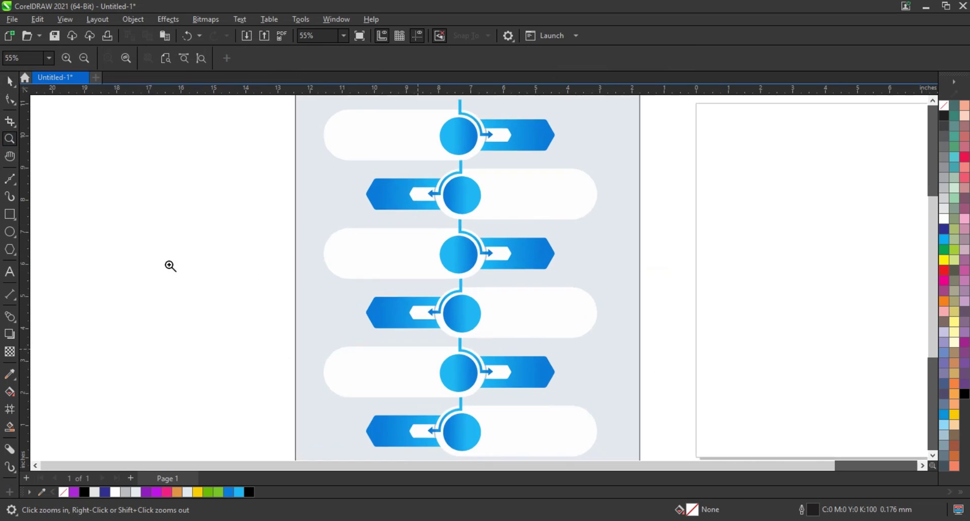
left_click(10, 81)
left_click(386, 196)
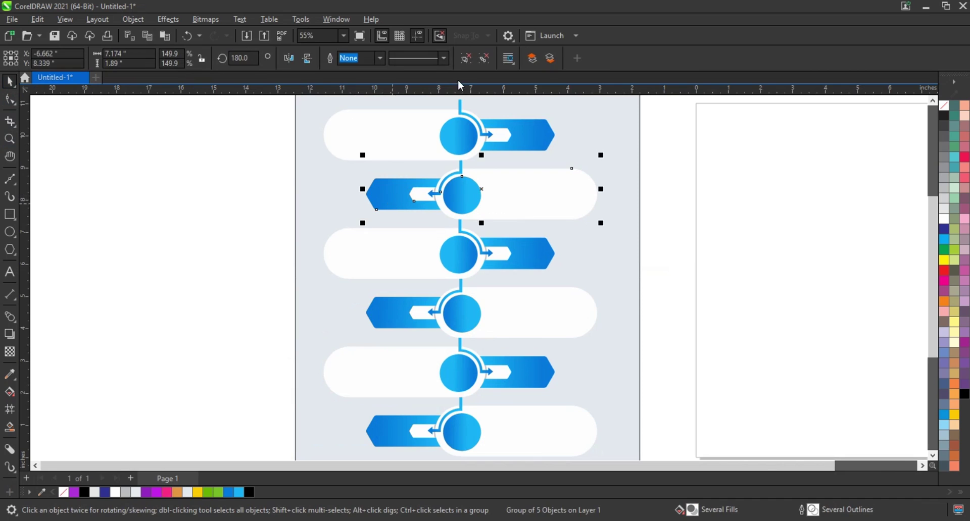
left_click(465, 62)
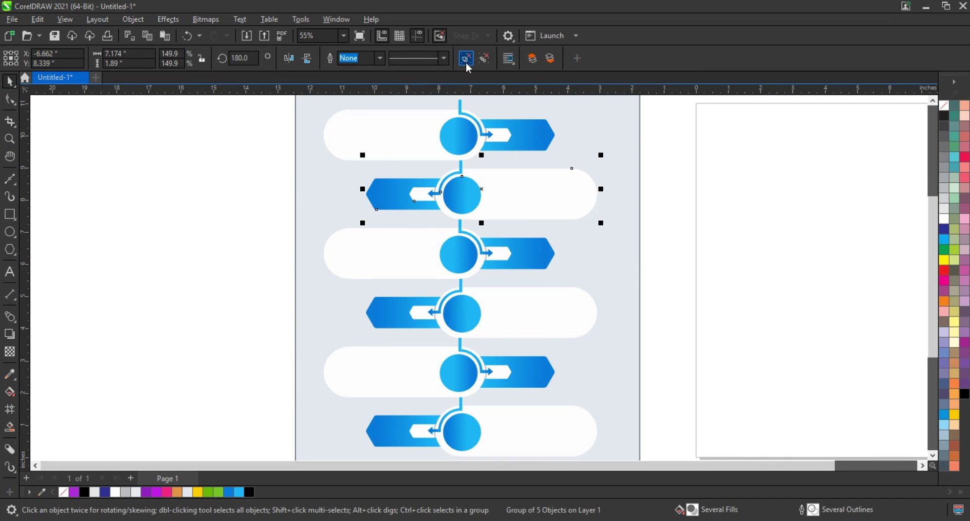
left_click(198, 224)
Change the second banner's hexagon gradient to run from purple at the pointed tip to pink at the inner end.
left_click(387, 188)
key("g")
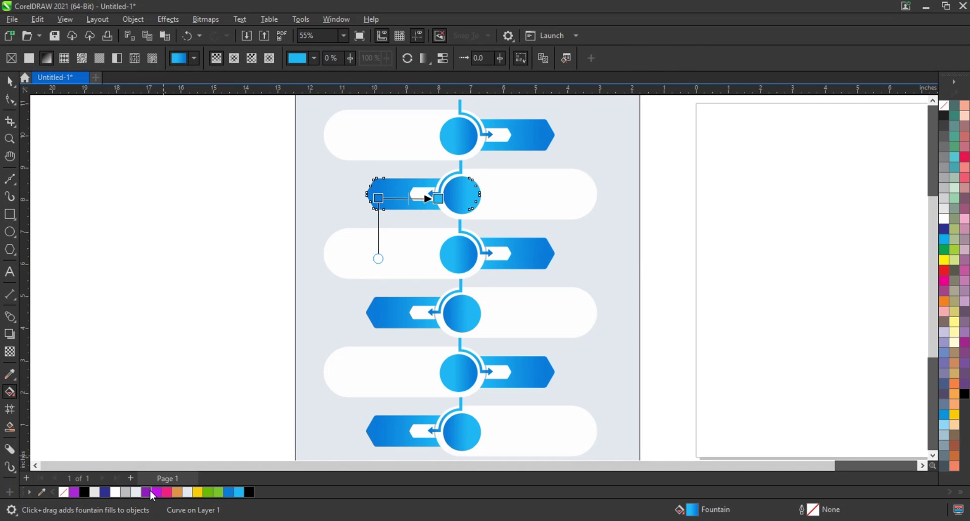
left_click_drag(151, 497, 378, 198)
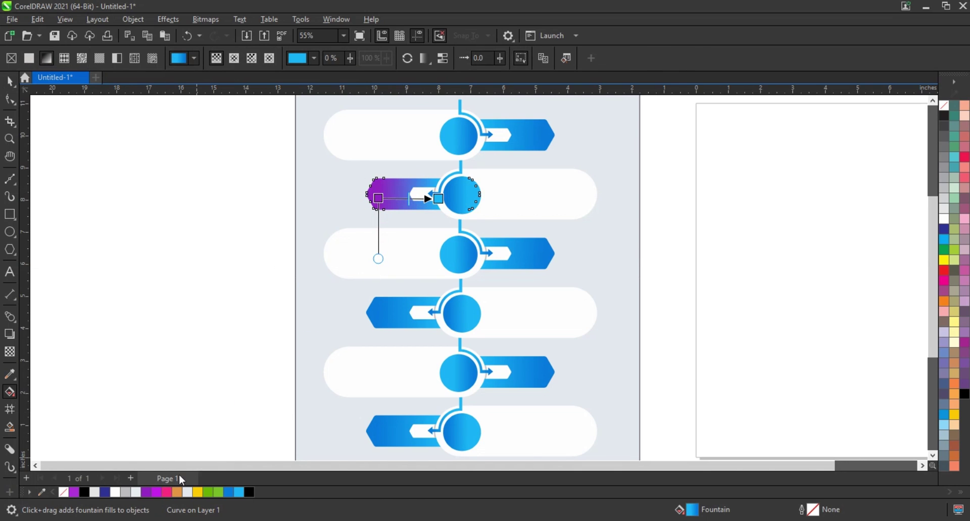
left_click_drag(161, 496, 440, 205)
left_click(9, 81)
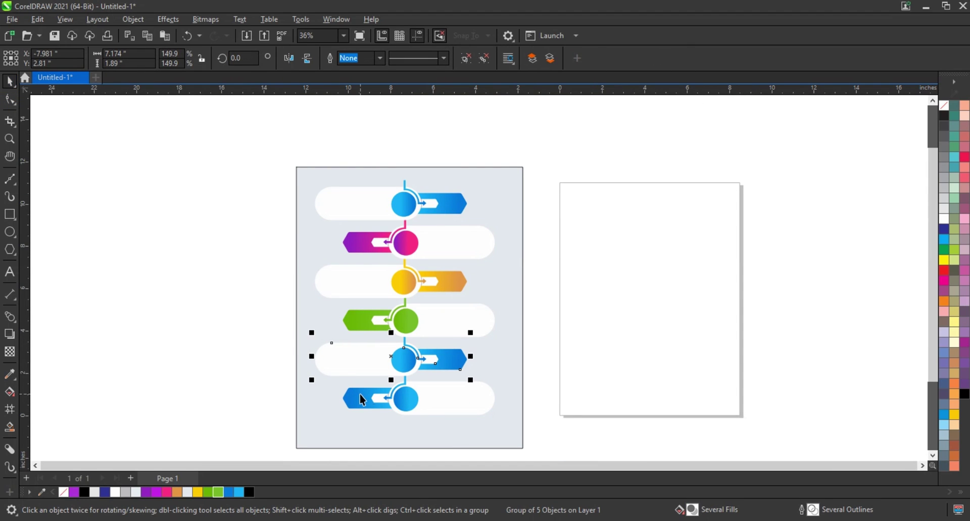
Ungroup the bottom banner and copy the second banner's purple-to-pink gradient onto its hexagon, circle and arrow.
left_click(362, 400)
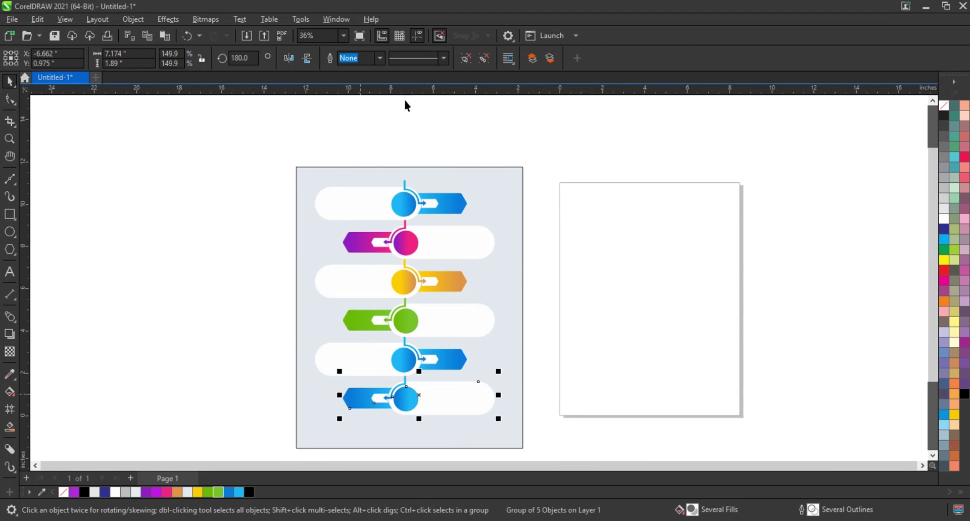
left_click(467, 60)
left_click(220, 358)
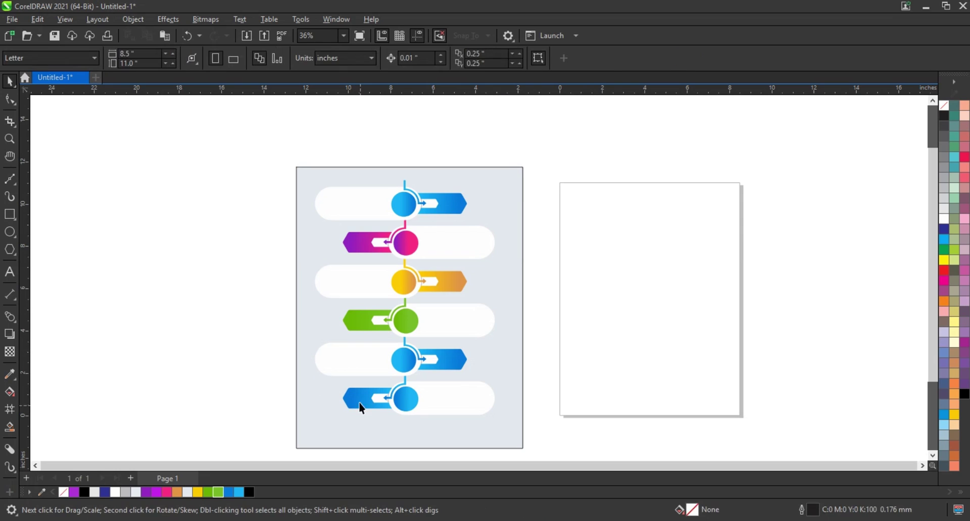
left_click(359, 402)
left_click(403, 403, "shift")
left_click(405, 383, "shift")
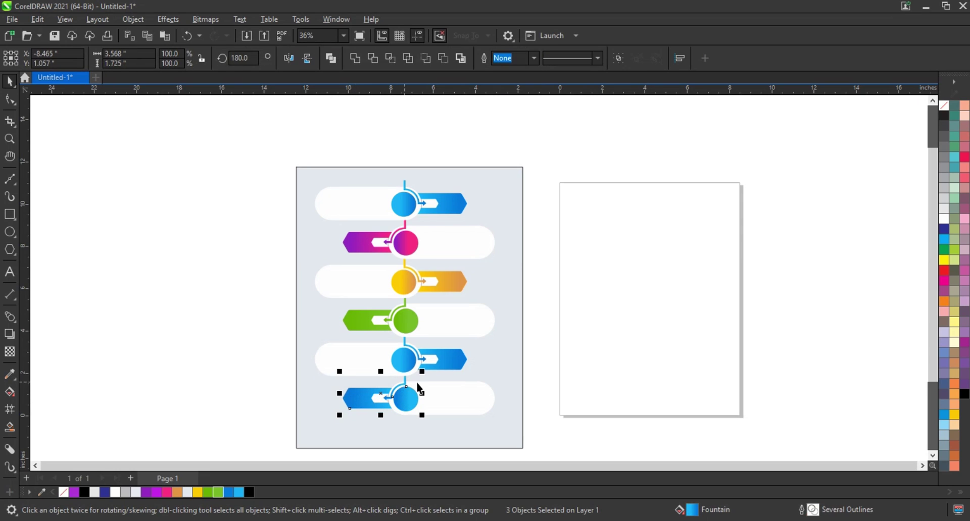
key("ctrl+shift+a")
key("Return")
left_click(359, 241)
left_click(152, 283)
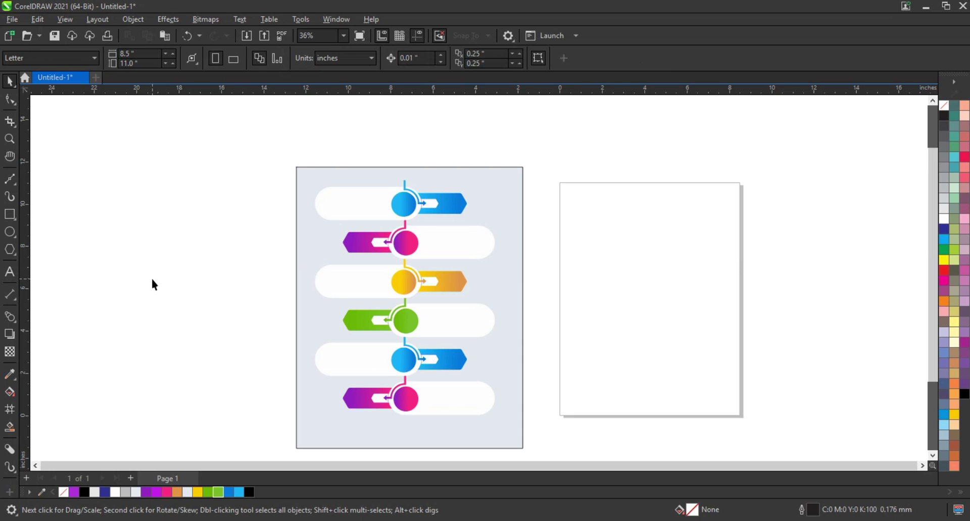
Remove the outline from the grey background rectangle.
left_click(468, 187)
right_click(947, 113)
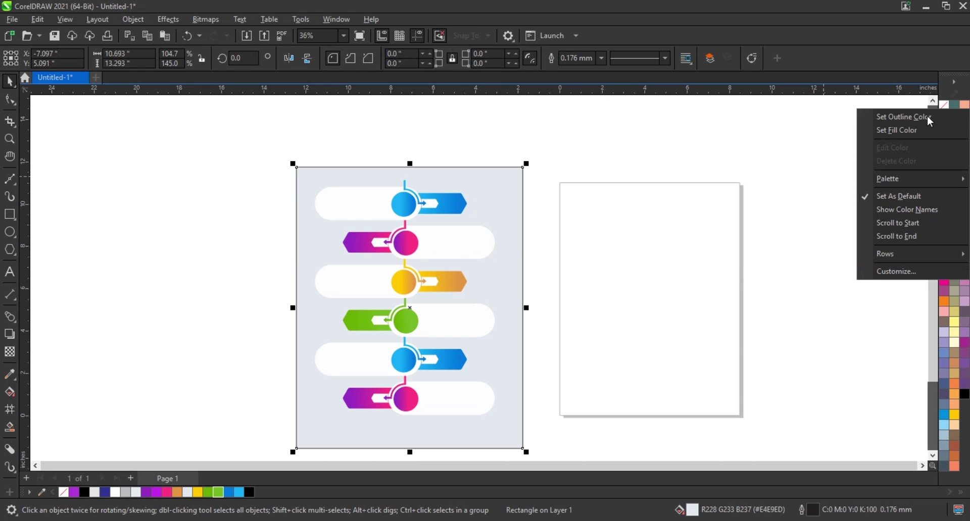
left_click(924, 117)
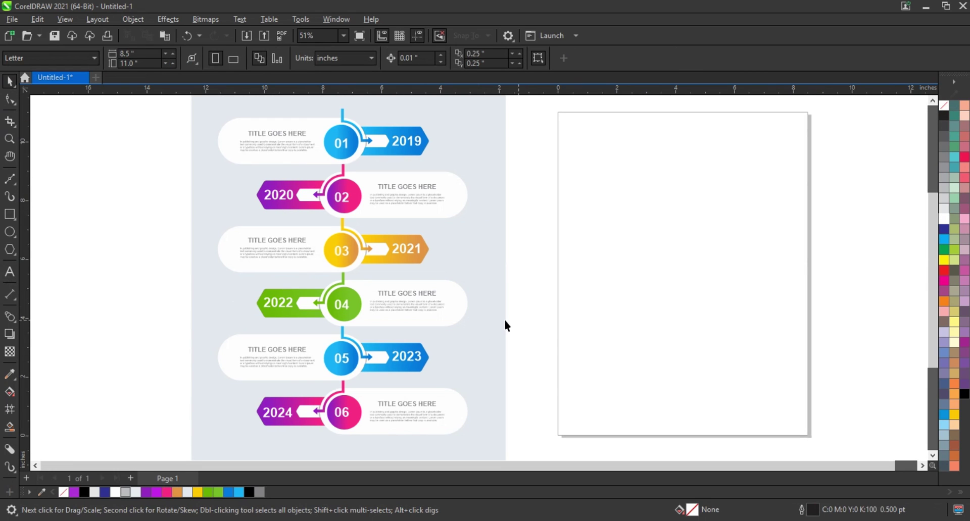
Examine the finished six-banner timeline infographic in a full-screen preview.
left_click(502, 319)
scroll(607, 298, "down", 1)
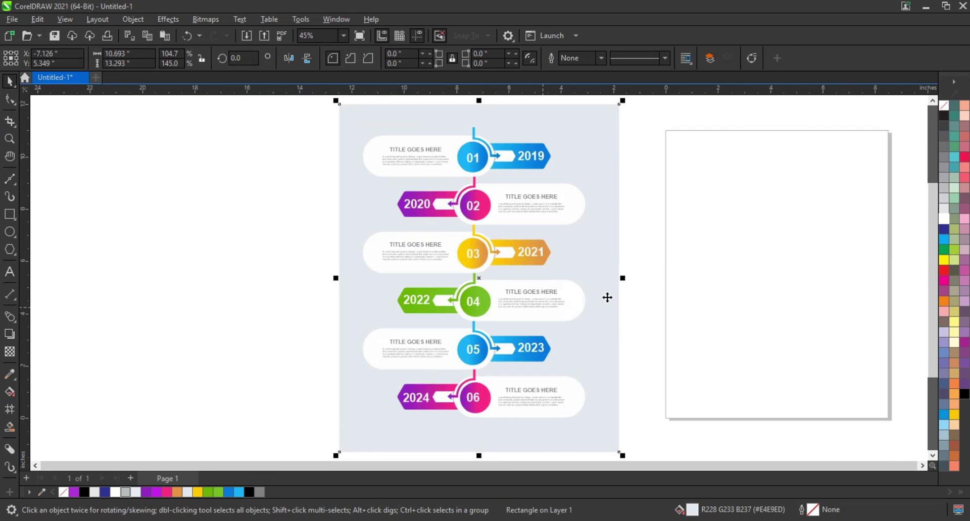
key("F9")
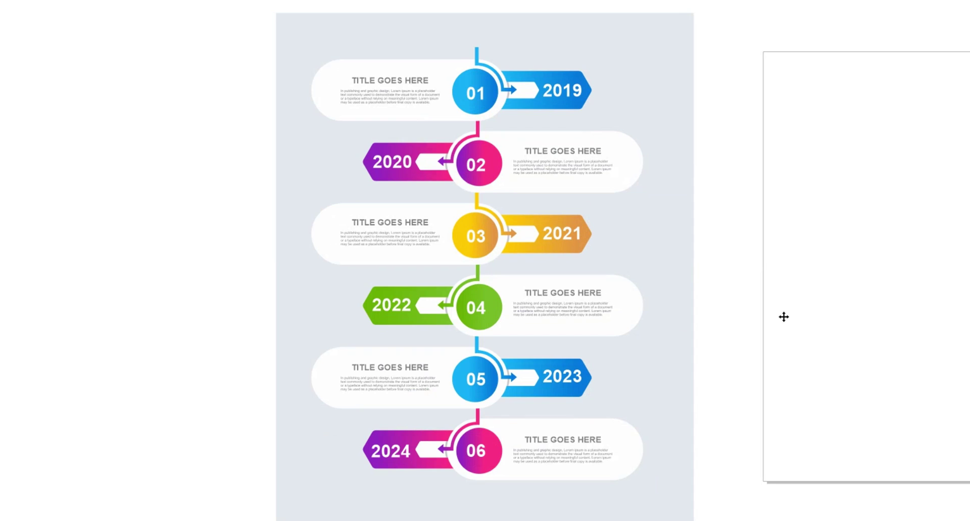